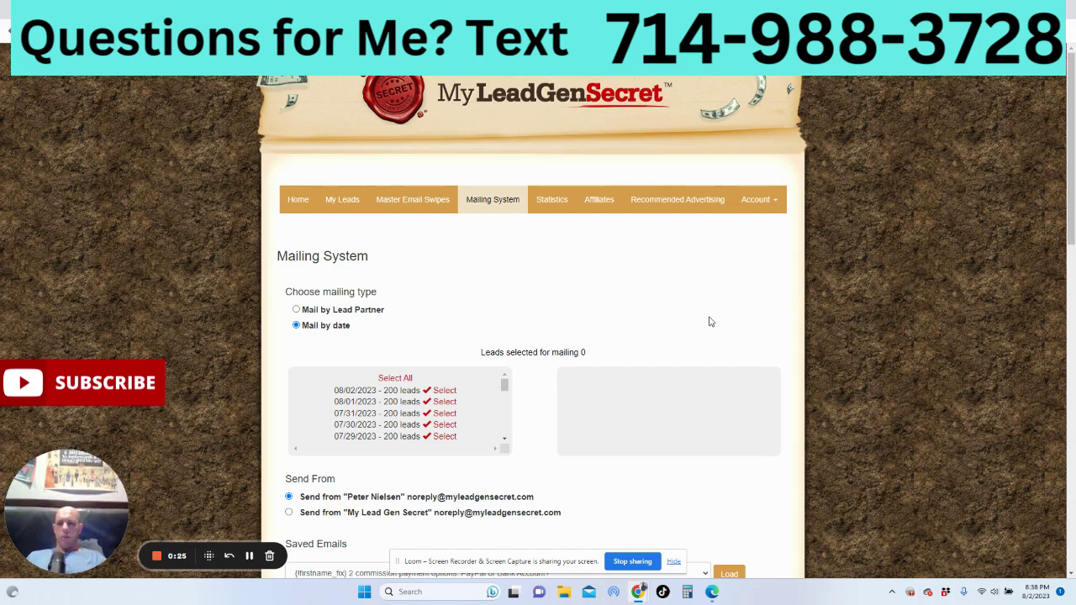
# Check the first row's 7.353% open rate on the statistics page, then return to the Mailing System.
pyautogui.click(554, 210)
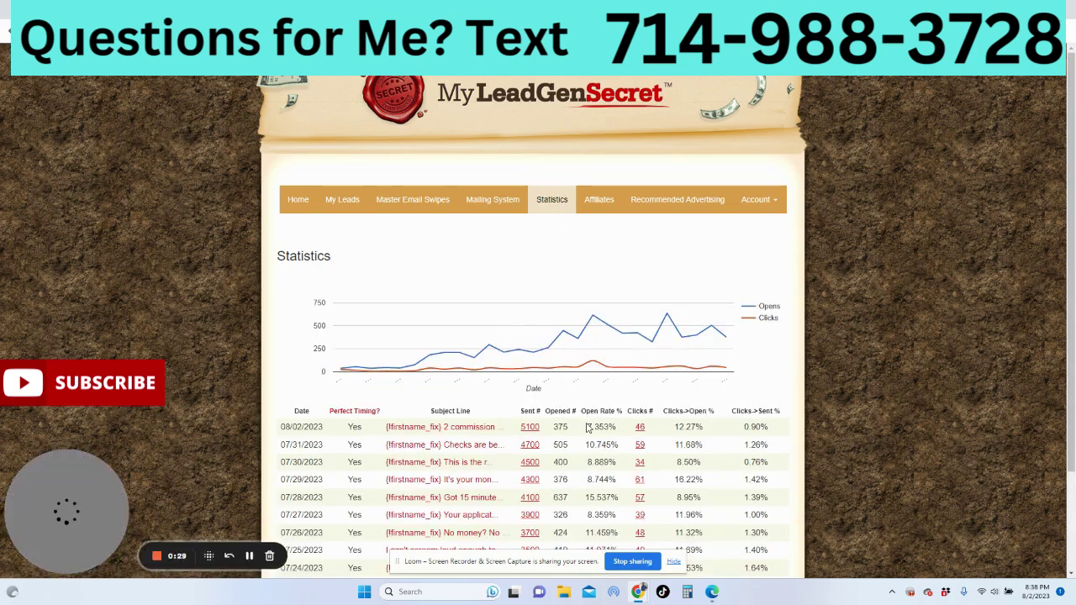
pyautogui.moveTo(589, 427); pyautogui.dragTo(617, 429)
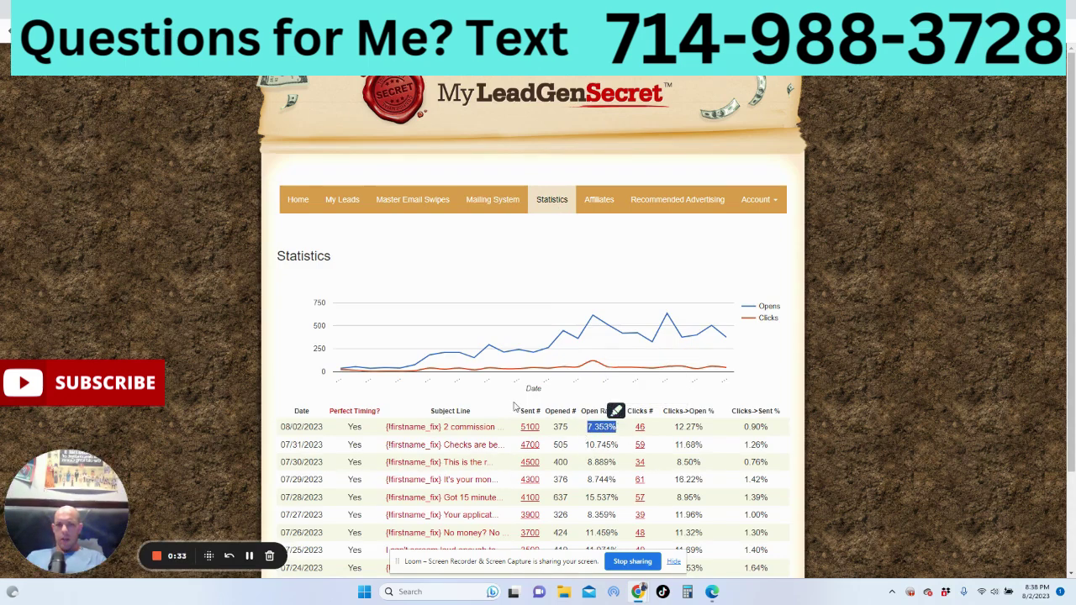
pyautogui.click(492, 207)
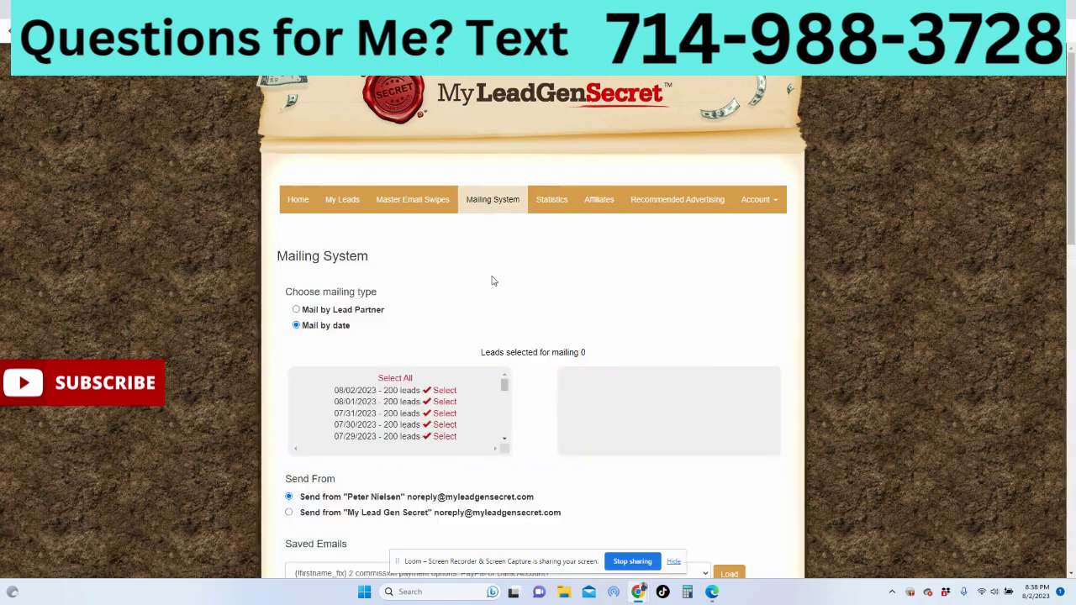
# Select all lead dates for mailing, bringing the selected leads to 5100.
pyautogui.scroll(-2, 1074, 99)
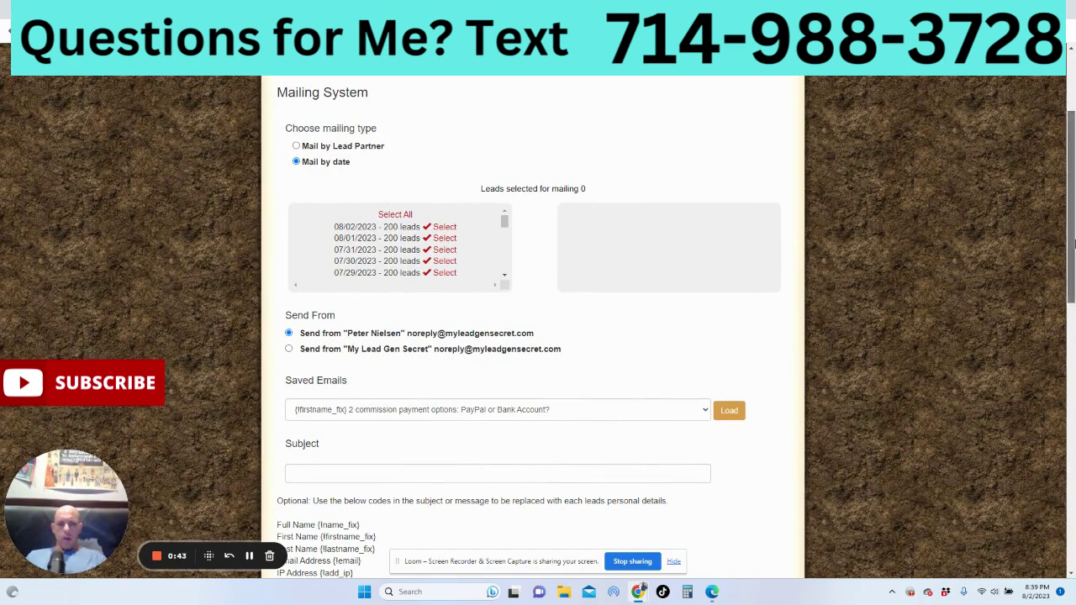
pyautogui.scroll(1, 1042, 246)
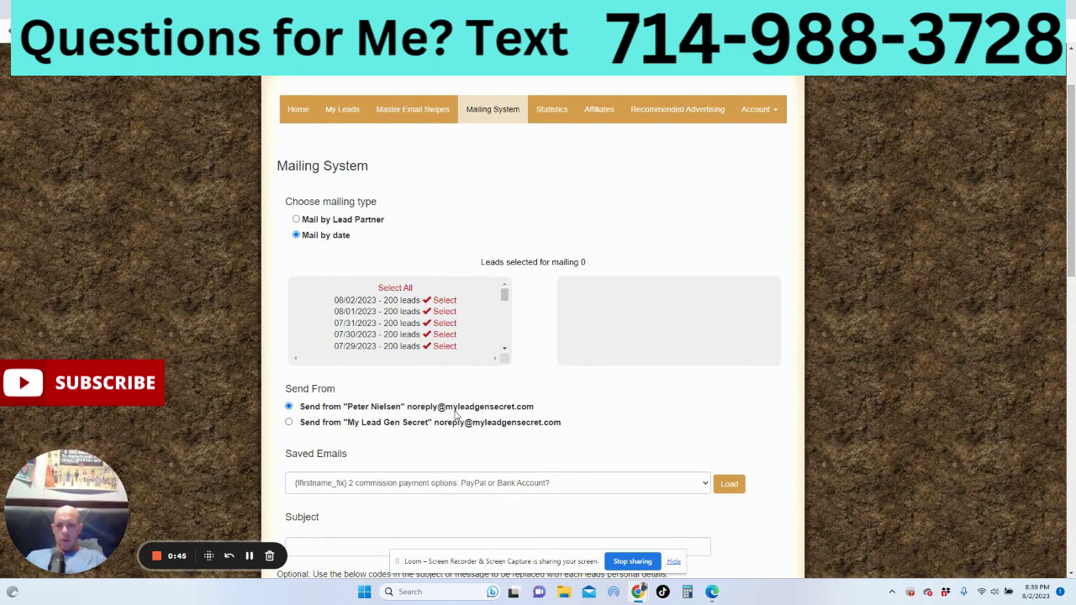
pyautogui.click(396, 287)
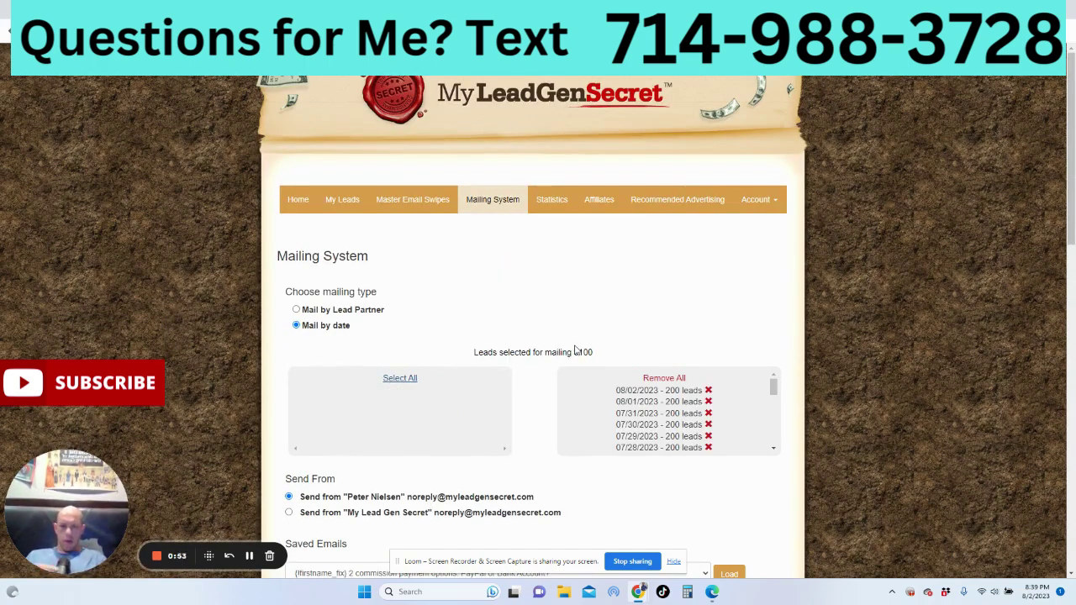
pyautogui.moveTo(1071, 156); pyautogui.dragTo(1072, 470)
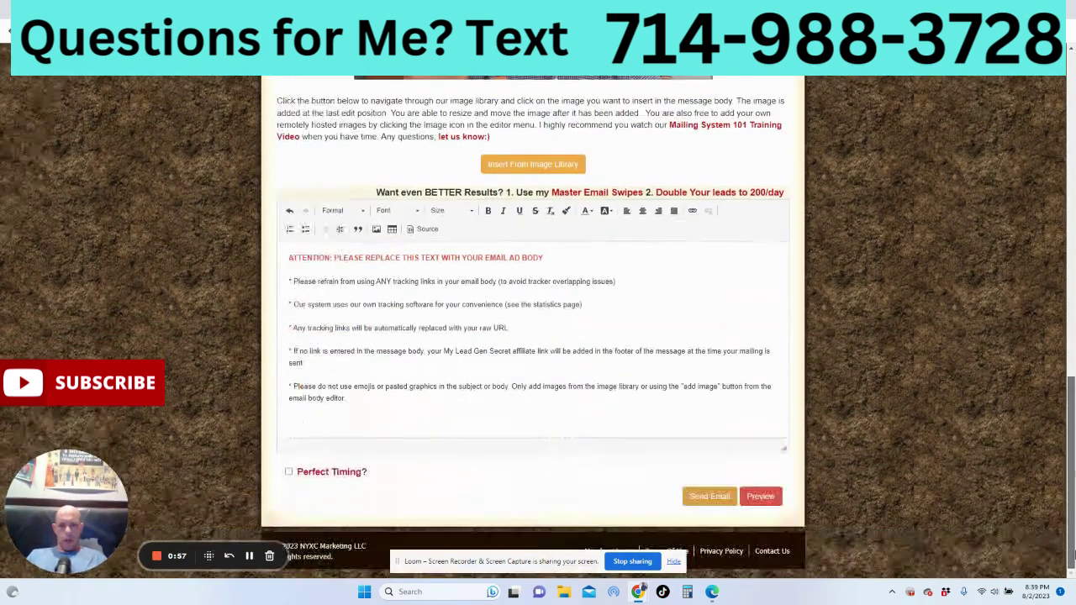
# Copy the swipe headline 'Awaiting Response. Last chance ok?' from the My Lead Gen Secret Emails document.
pyautogui.moveTo(714, 594)
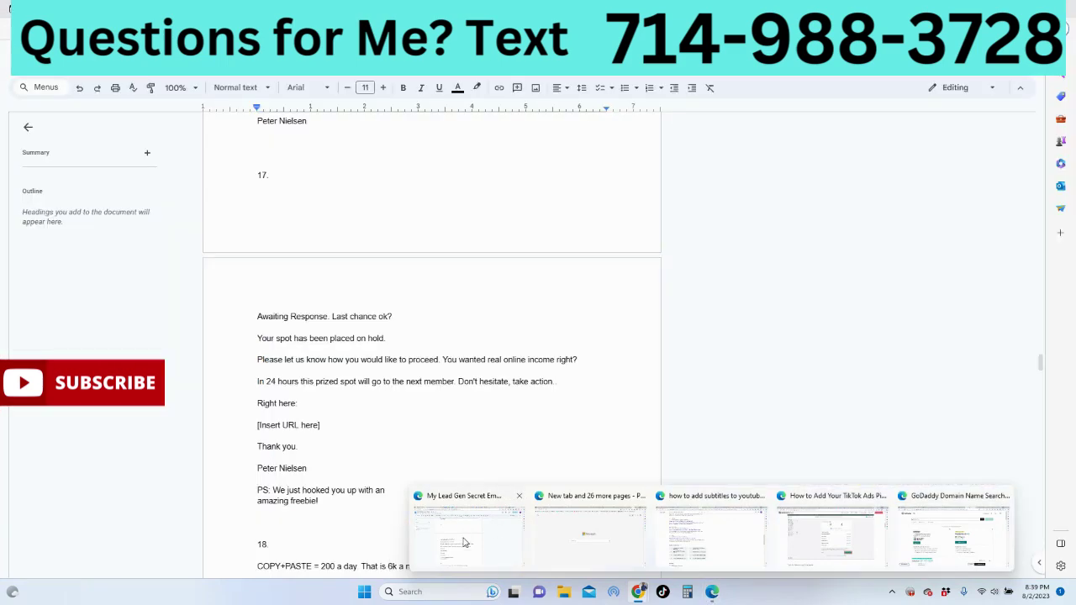
pyautogui.click(463, 541)
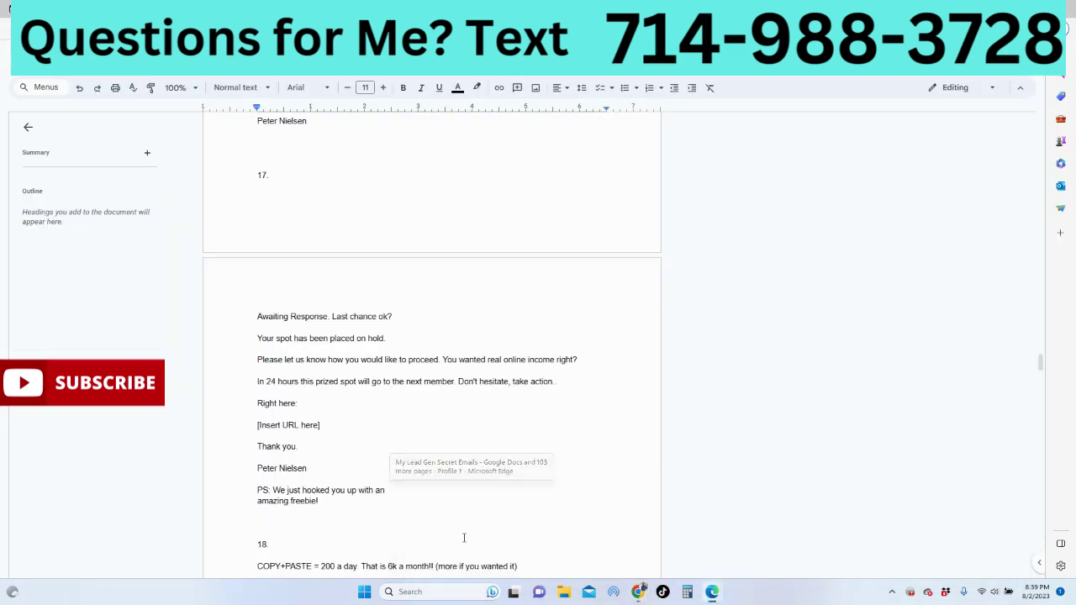
pyautogui.moveTo(259, 314)
pyautogui.mouseDown()
pyautogui.moveTo(413, 312)
pyautogui.moveTo(252, 313)
pyautogui.mouseUp()
pyautogui.click(412, 312)
pyautogui.rightClick(280, 315)
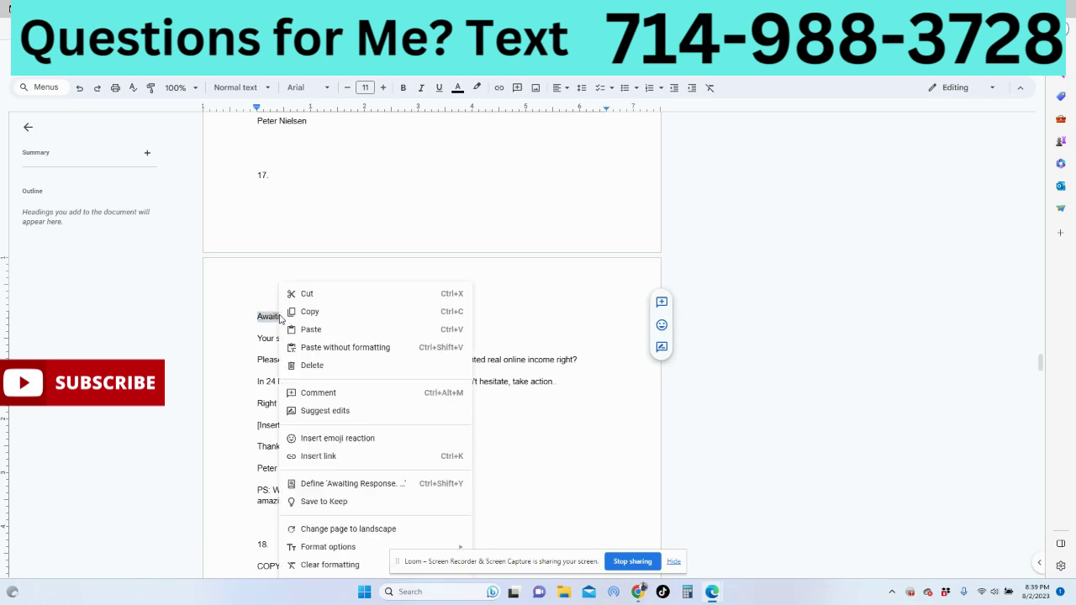
pyautogui.click(314, 313)
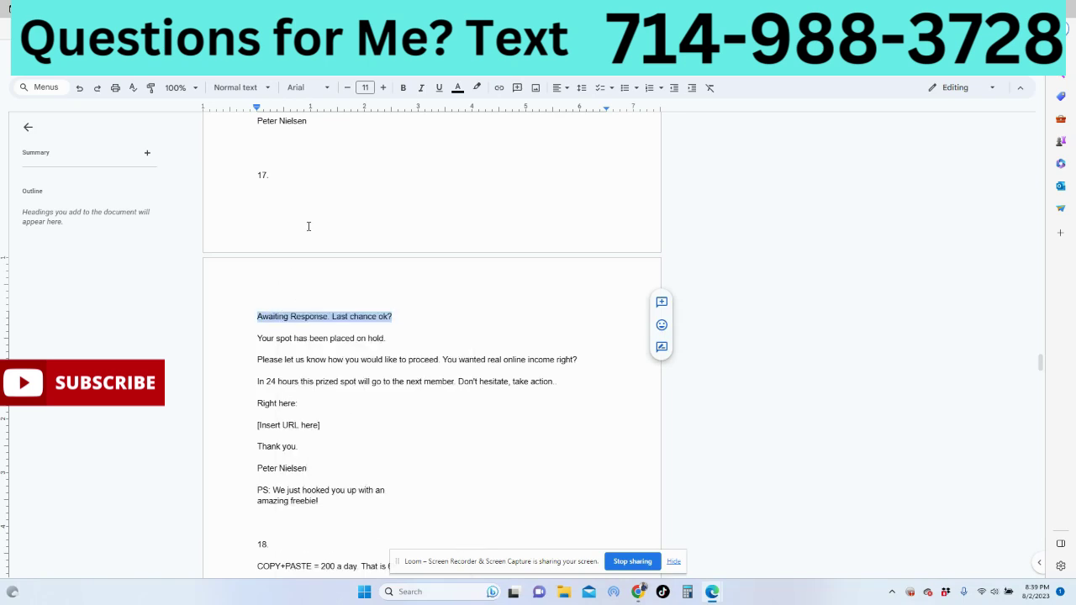
# Paste 'Awaiting Response. Last chance ok?' into the Mailing System Subject field.
pyautogui.moveTo(641, 595)
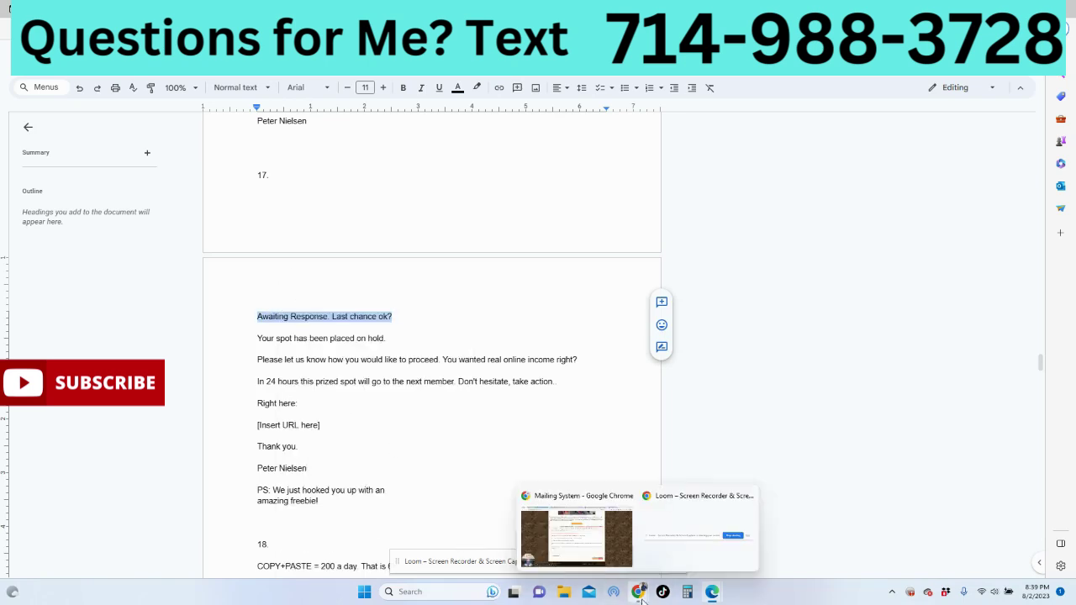
pyautogui.click(577, 530)
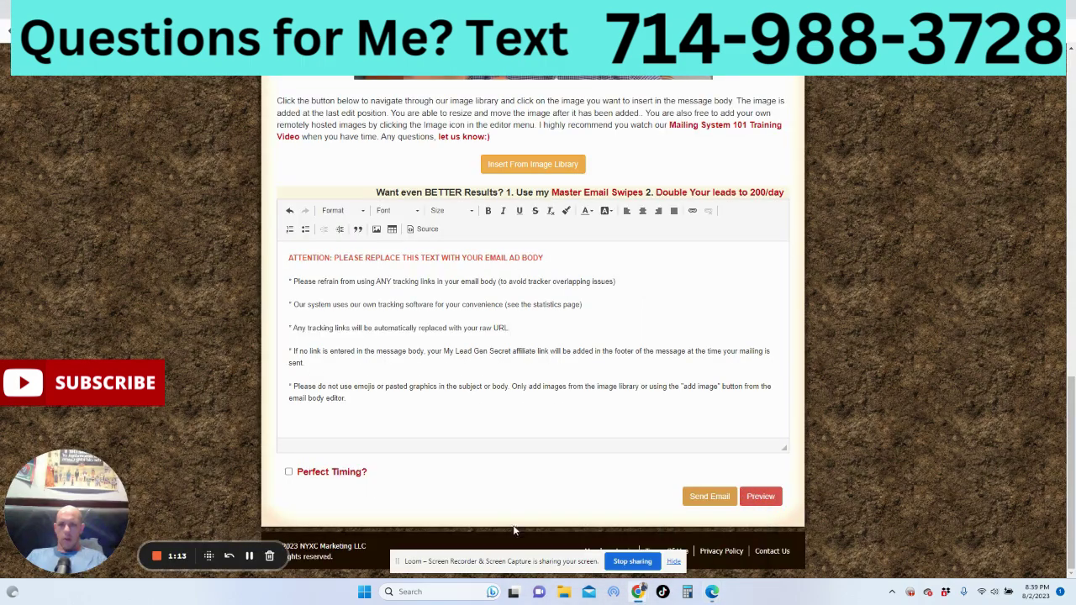
pyautogui.scroll(10, 1072, 412)
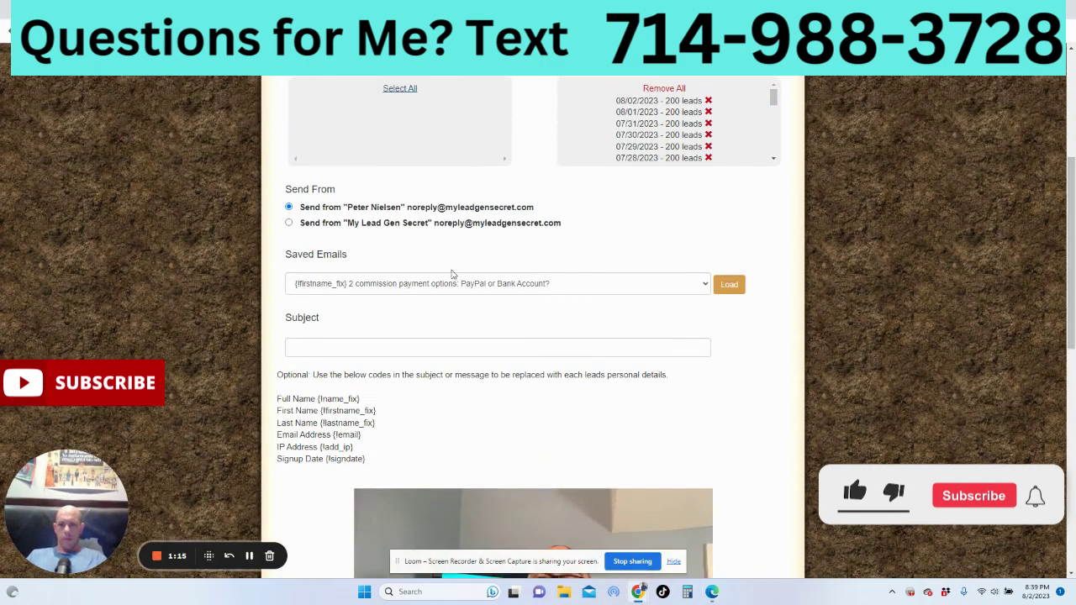
pyautogui.click(321, 348)
pyautogui.rightClick(322, 348)
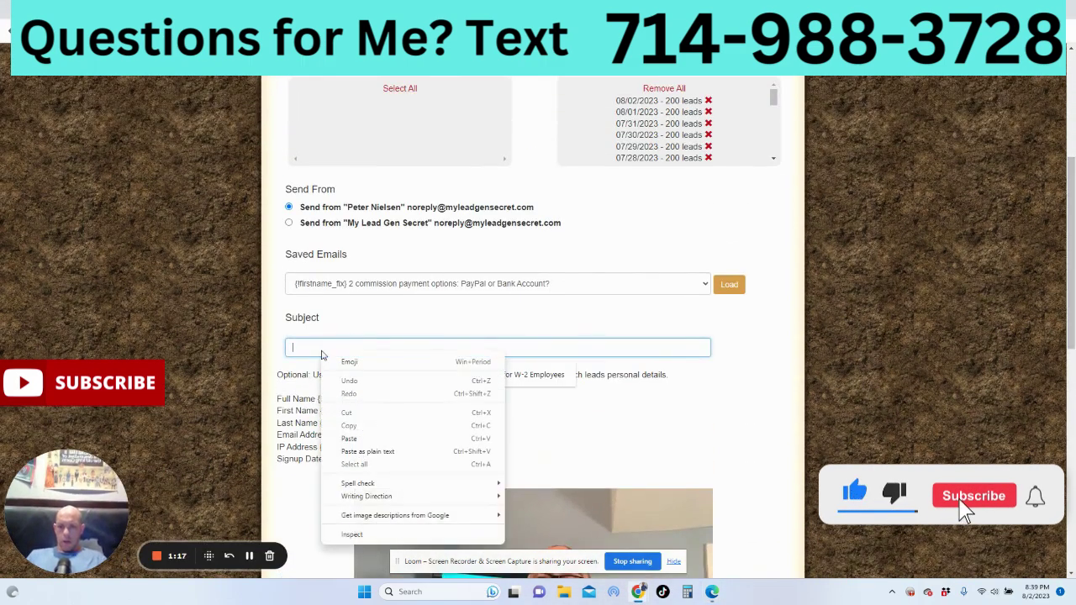
pyautogui.click(351, 434)
# Copy the {firstname_fix} code and paste it at the start of the subject.
pyautogui.moveTo(320, 410); pyautogui.dragTo(375, 410)
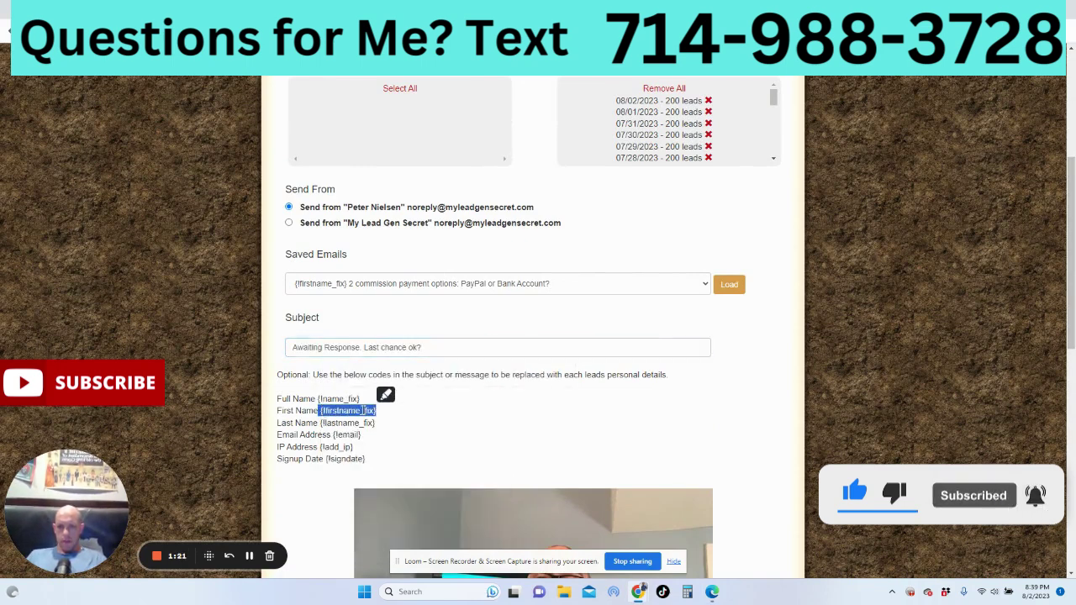
pyautogui.rightClick(363, 411)
pyautogui.click(389, 421)
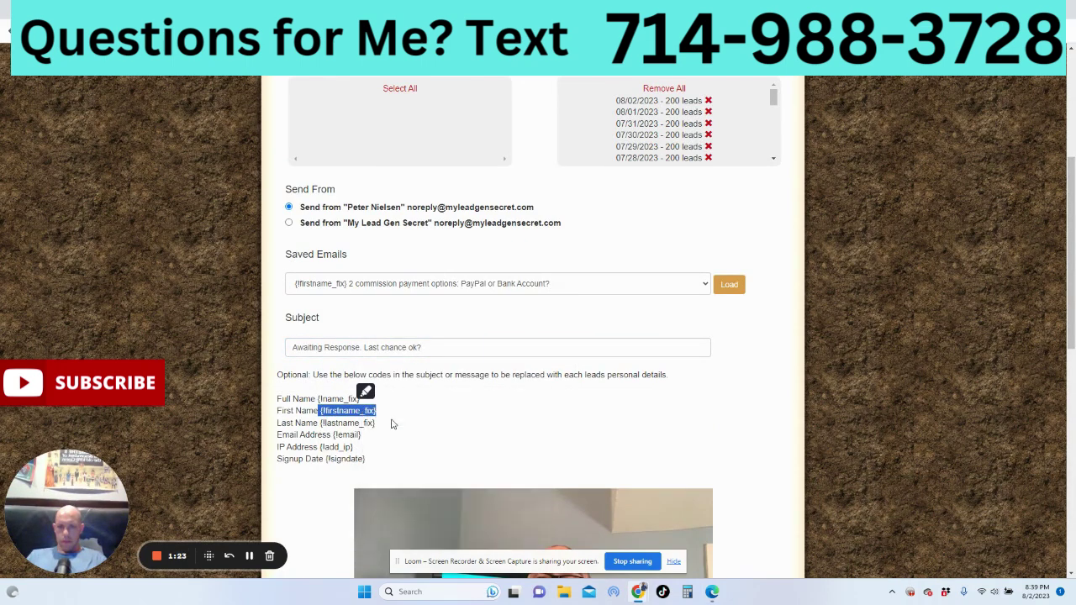
pyautogui.click(290, 350)
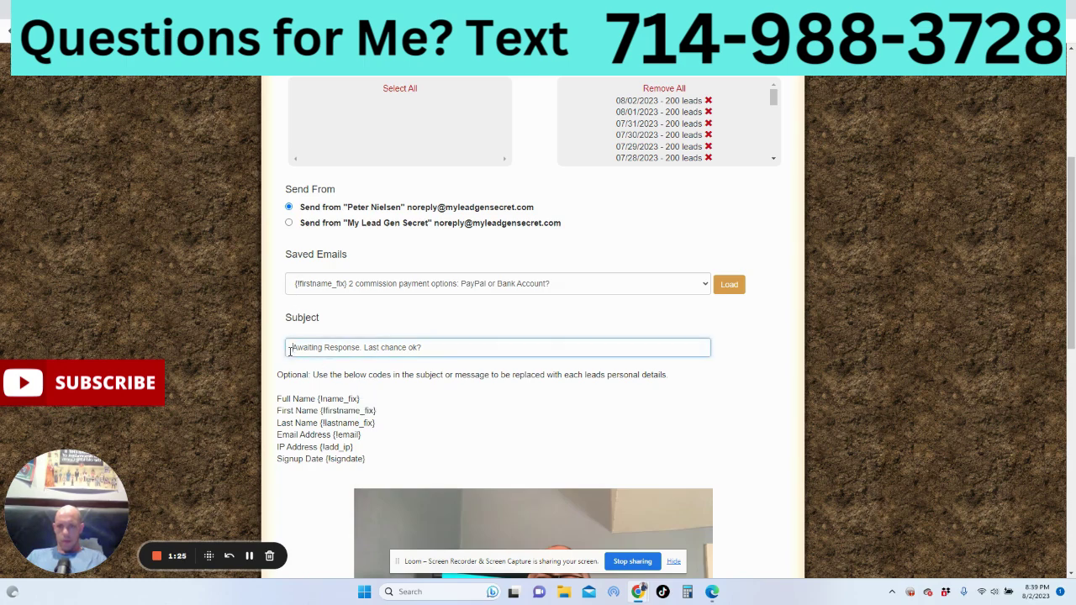
pyautogui.rightClick(289, 351)
pyautogui.click(334, 437)
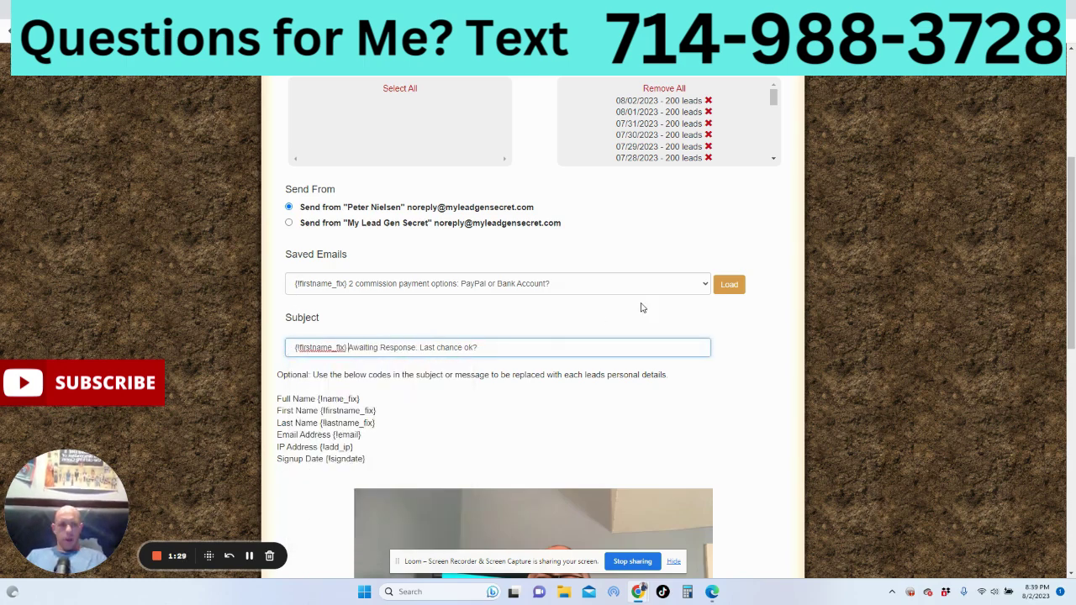
# Delete the placeholder text from the email body and bring the swipes document back.
pyautogui.moveTo(1071, 252); pyautogui.dragTo(1073, 441)
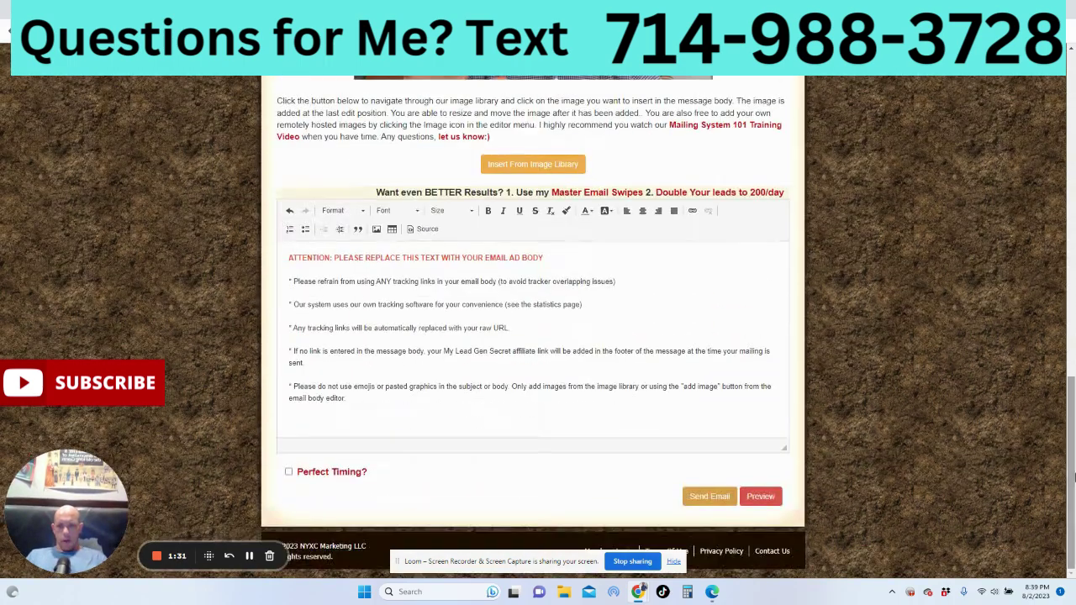
pyautogui.click(289, 257)
pyautogui.moveTo(288, 257); pyautogui.dragTo(427, 491)
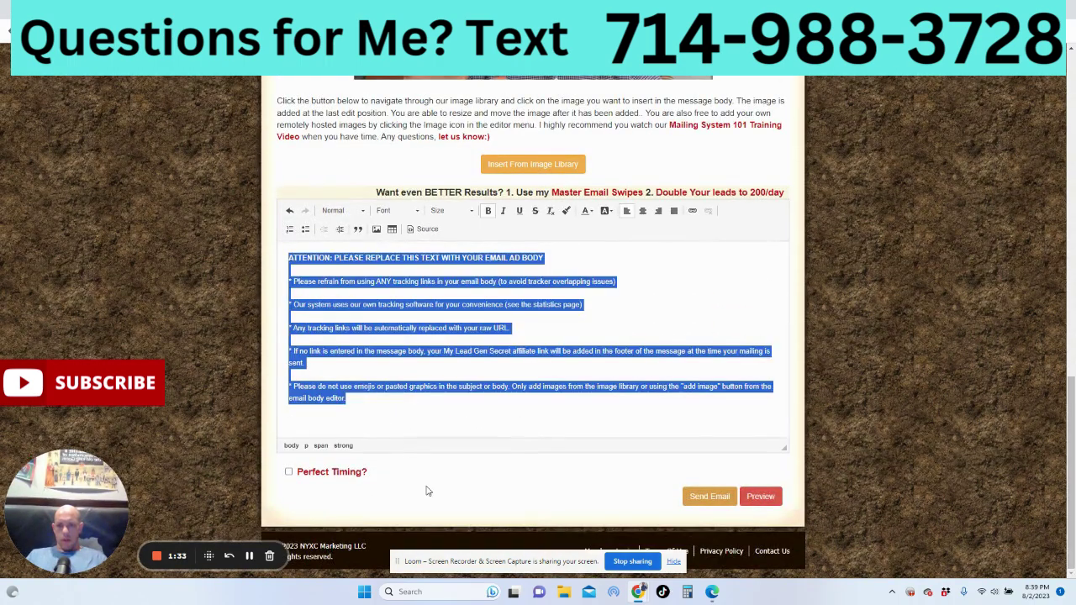
pyautogui.press('BackSpace')
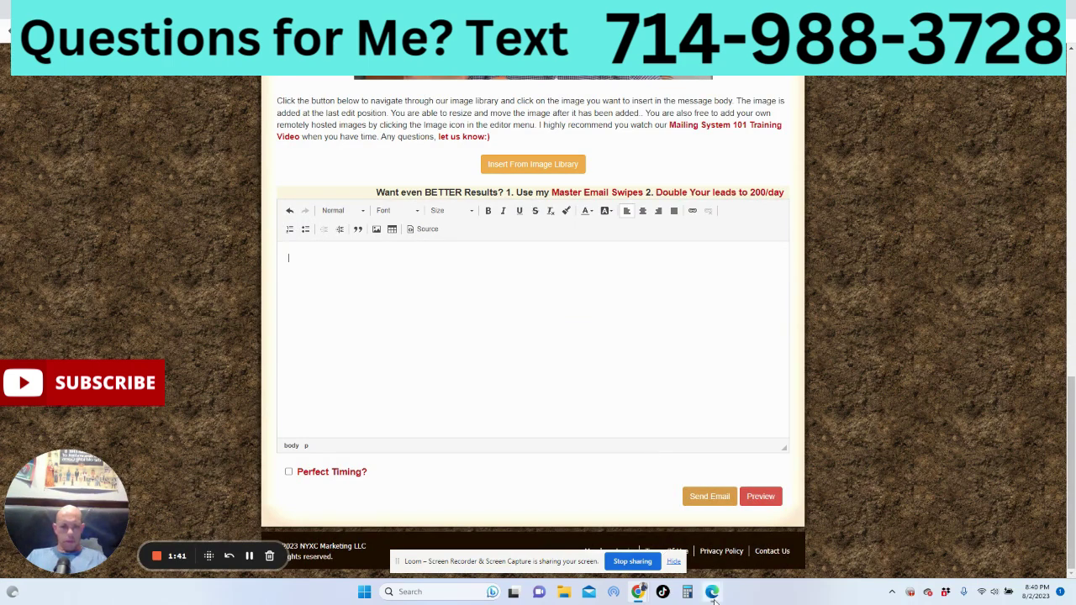
pyautogui.moveTo(711, 592)
pyautogui.click(448, 548)
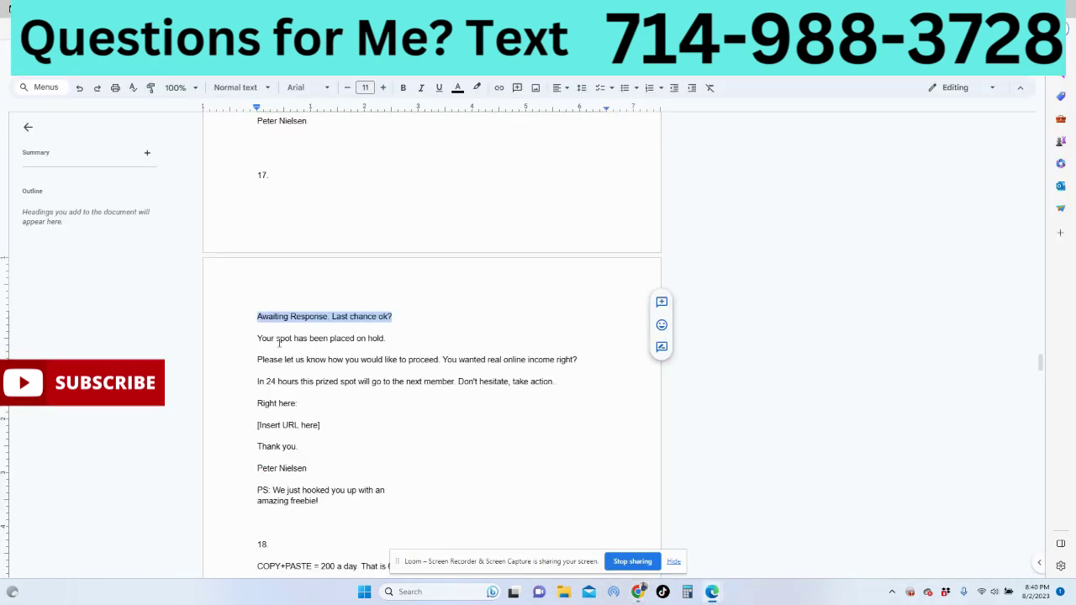
# Copy the swipe body from 'Your spot has been placed on hold.' to 'amazing freebie!' and return to Mailing System.
pyautogui.moveTo(258, 338); pyautogui.dragTo(412, 507)
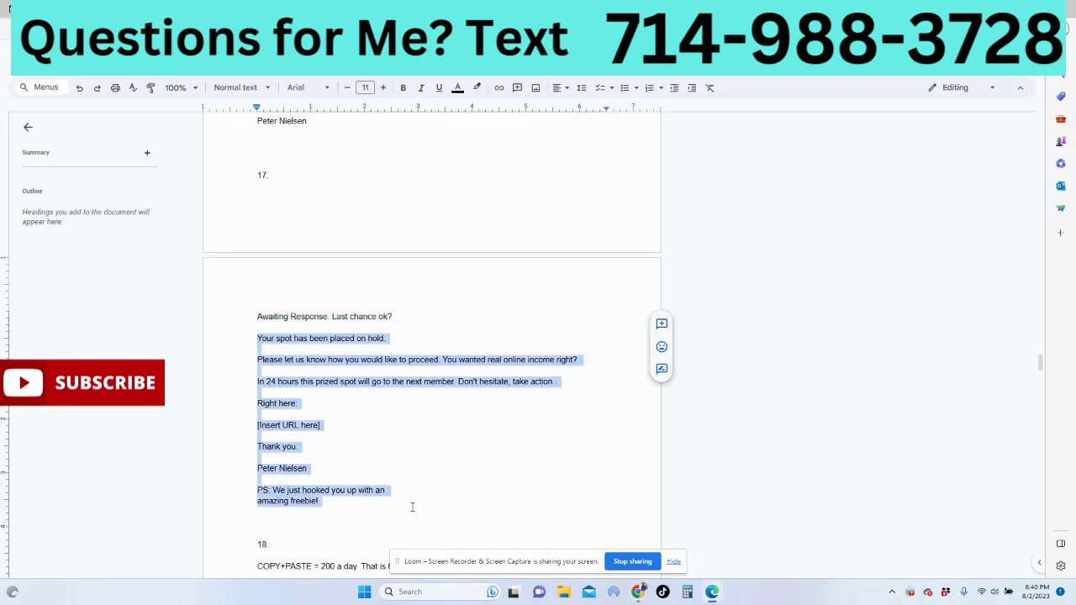
pyautogui.rightClick(367, 386)
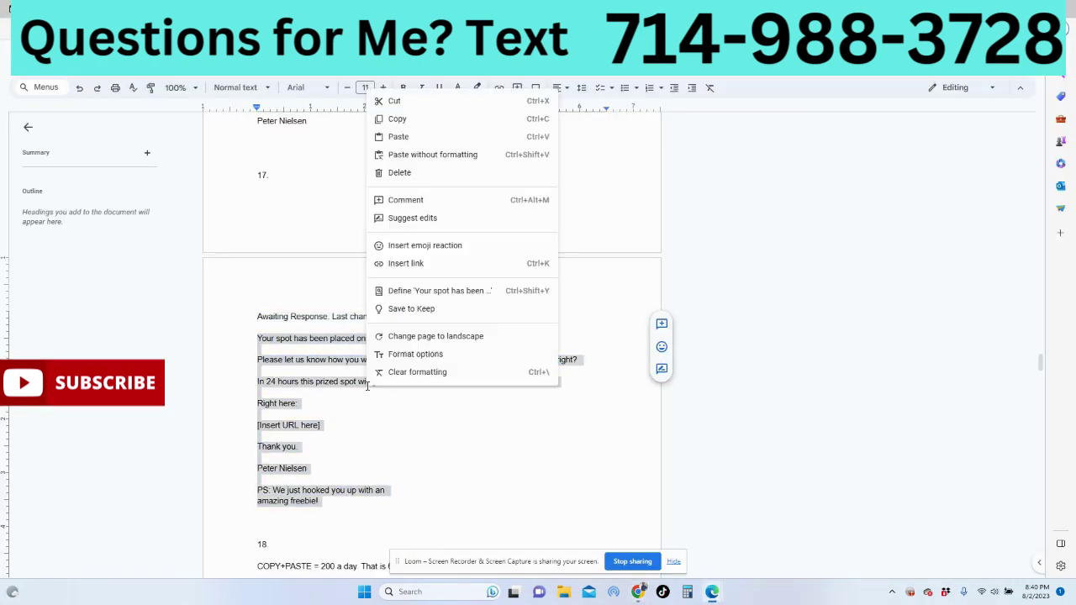
pyautogui.click(406, 124)
pyautogui.moveTo(637, 592)
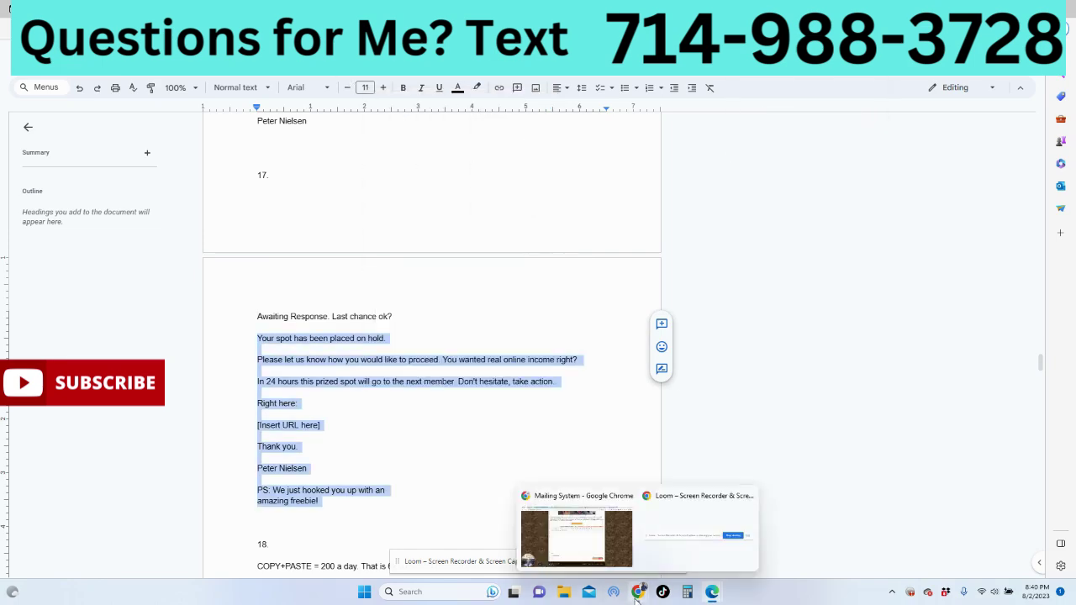
pyautogui.click(548, 532)
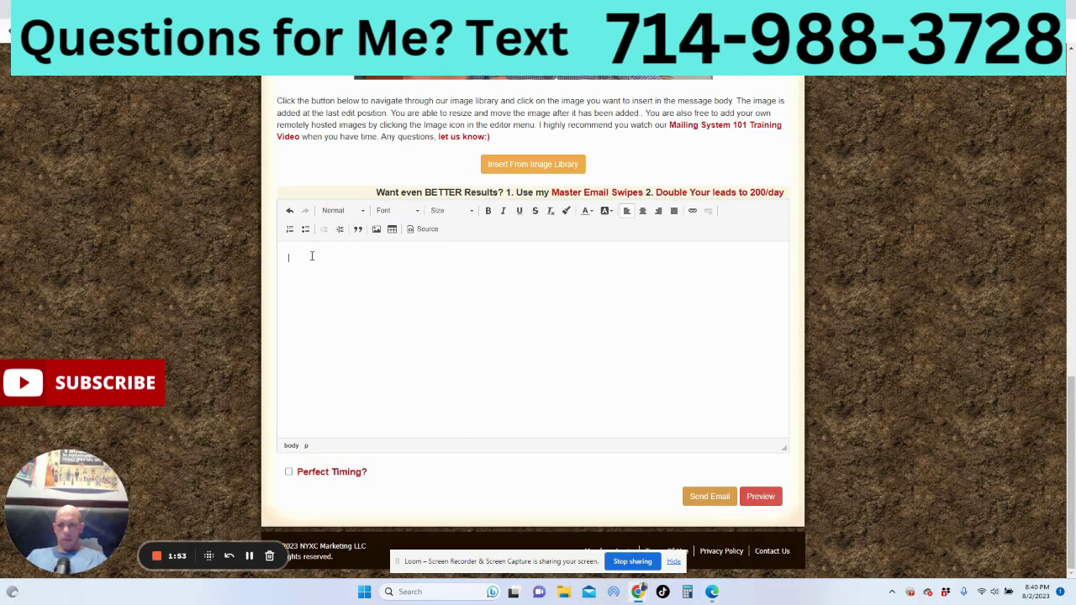
# Paste the copied swipe email into the message editor.
pyautogui.rightClick(310, 257)
pyautogui.click(300, 264)
pyautogui.hotkey('ctrl', 'v')
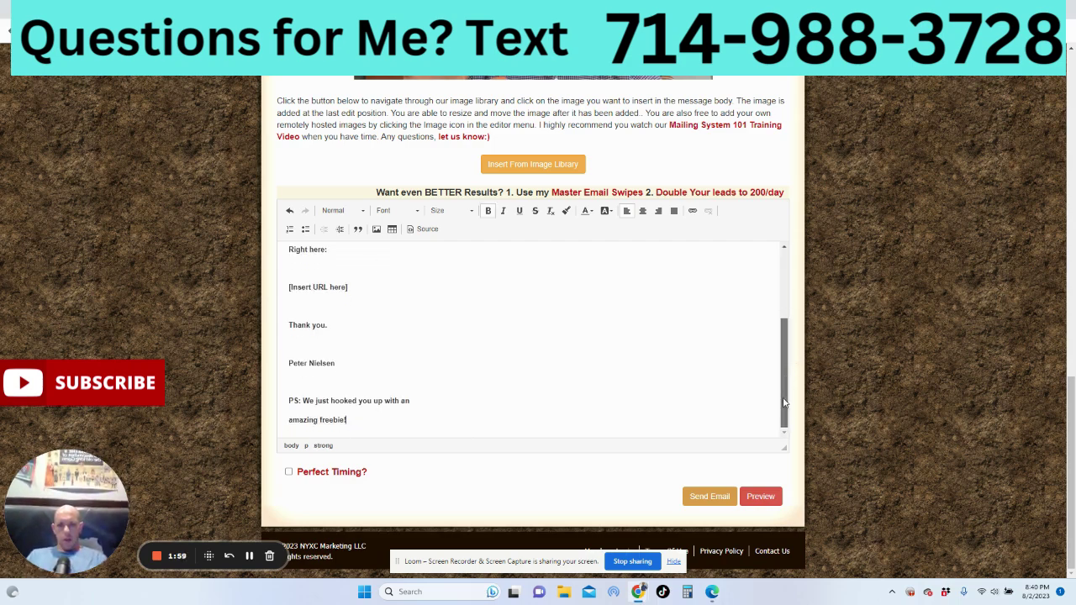
pyautogui.moveTo(787, 377); pyautogui.dragTo(790, 284)
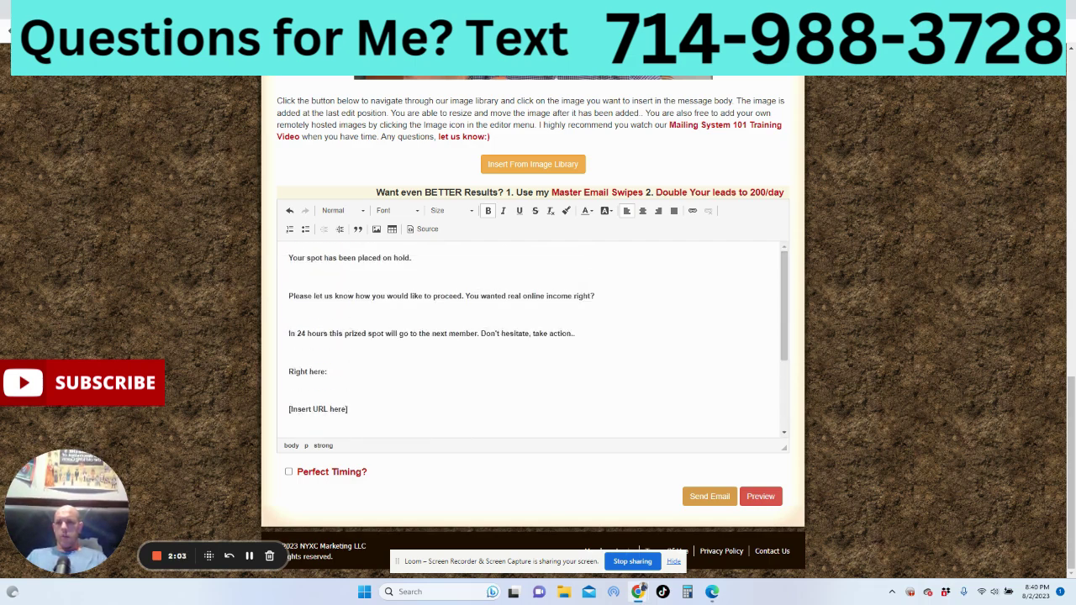
# Duplicate the Mailing System tab, opening a fresh copy with 0 leads selected.
pyautogui.rightClick(45, 78)
pyautogui.click(63, 96)
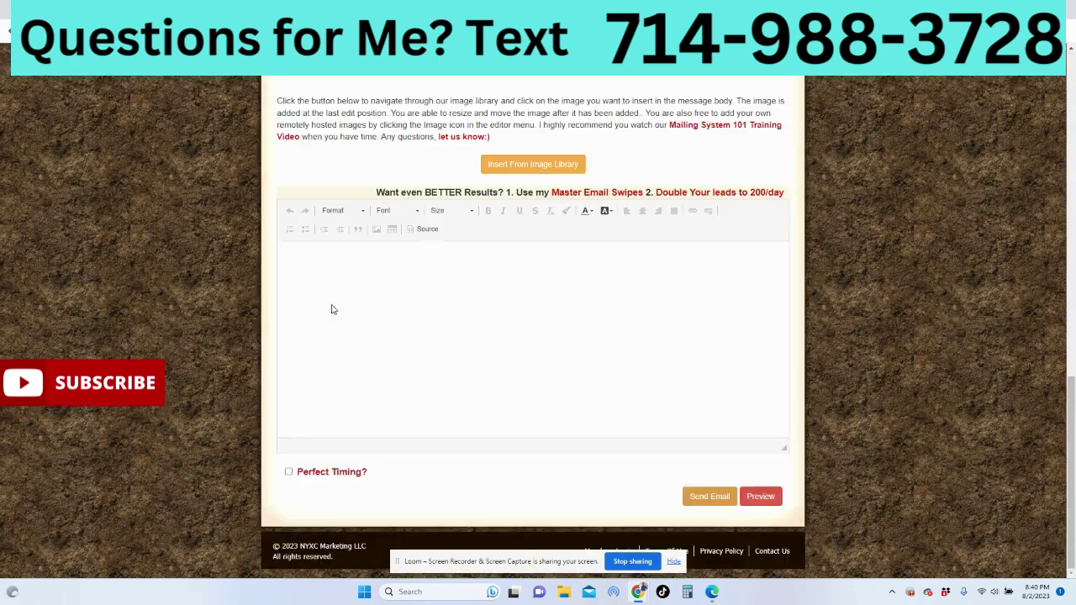
pyautogui.scroll(10, 544, 274)
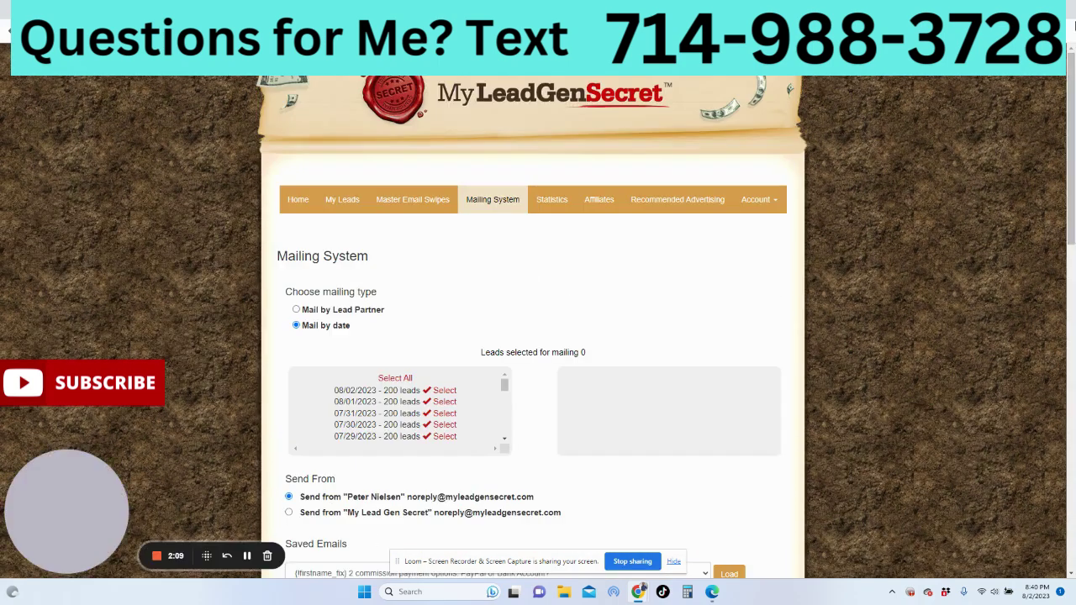
# Copy the Sales Page affiliate link from the Affiliates promo tools and return to the mailing editor.
pyautogui.click(597, 209)
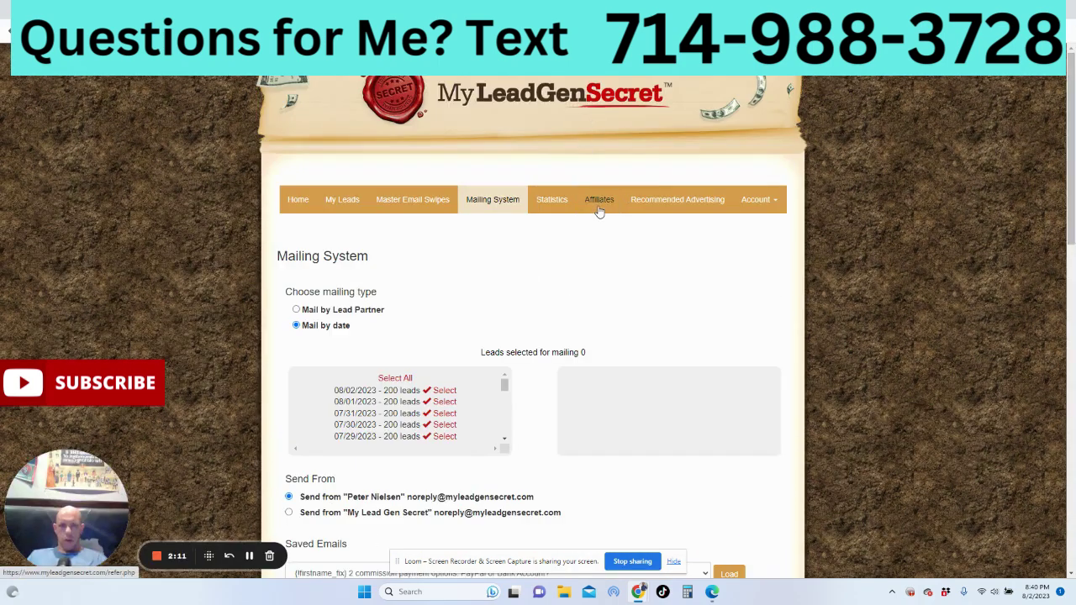
pyautogui.moveTo(464, 497); pyautogui.dragTo(678, 490)
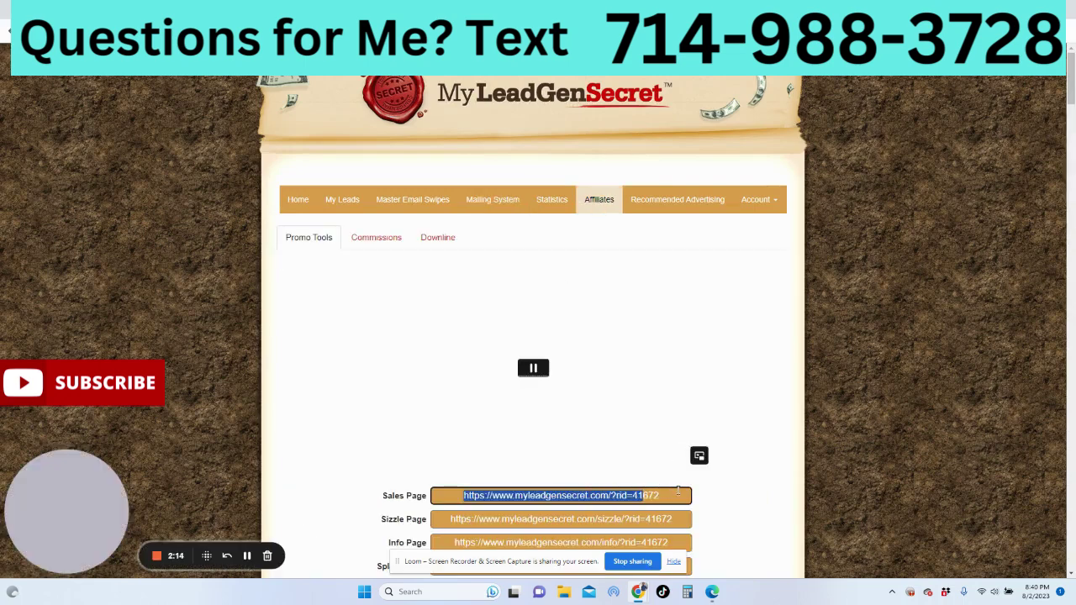
pyautogui.rightClick(623, 496)
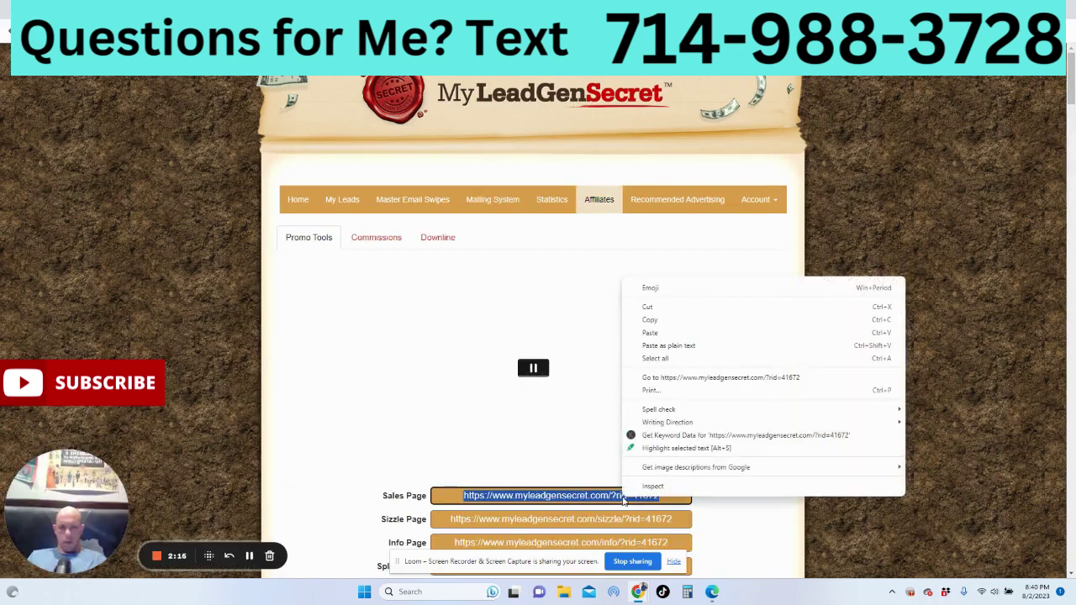
pyautogui.click(656, 327)
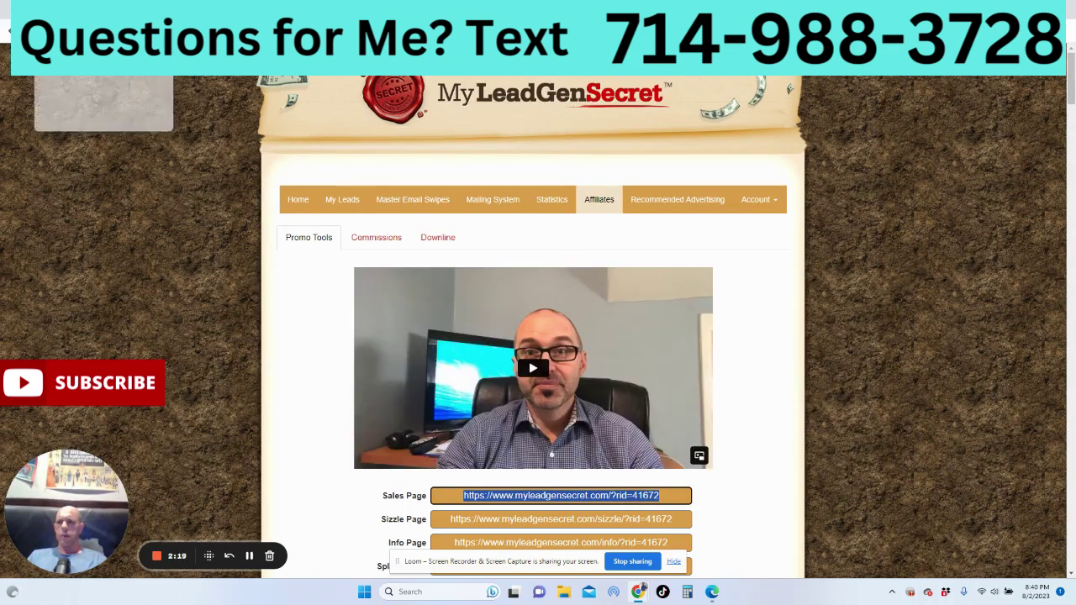
pyautogui.hotkey('ctrl', 'Tab')
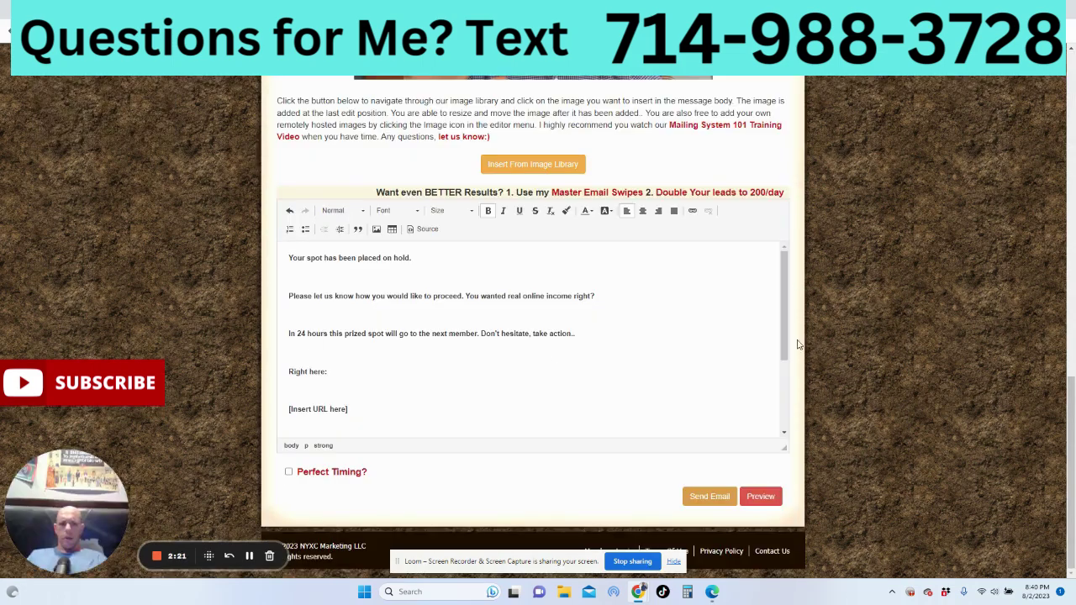
pyautogui.moveTo(785, 341); pyautogui.dragTo(784, 287)
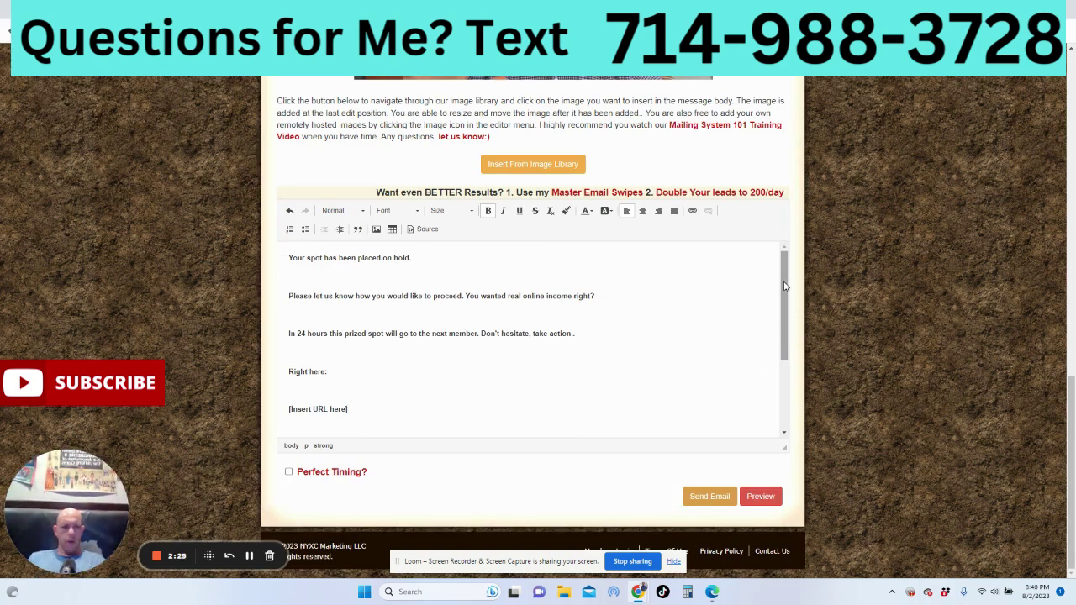
pyautogui.moveTo(1073, 409); pyautogui.dragTo(1073, 239)
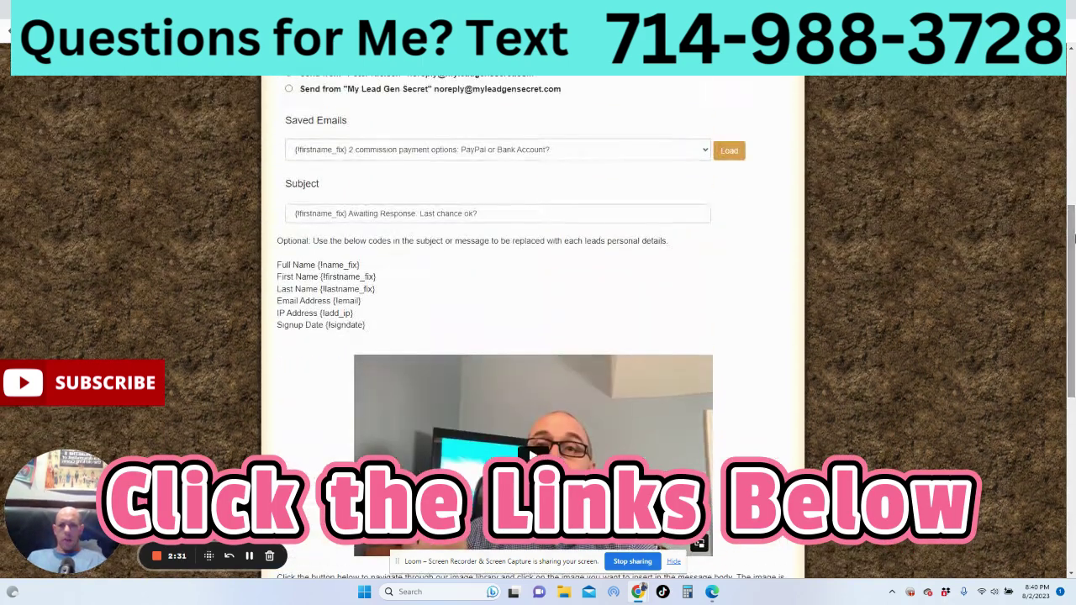
# Insert the {firstname_fix} code on its own line above 'Your spot has been placed on hold.'.
pyautogui.moveTo(321, 278); pyautogui.dragTo(379, 280)
pyautogui.rightClick(361, 280)
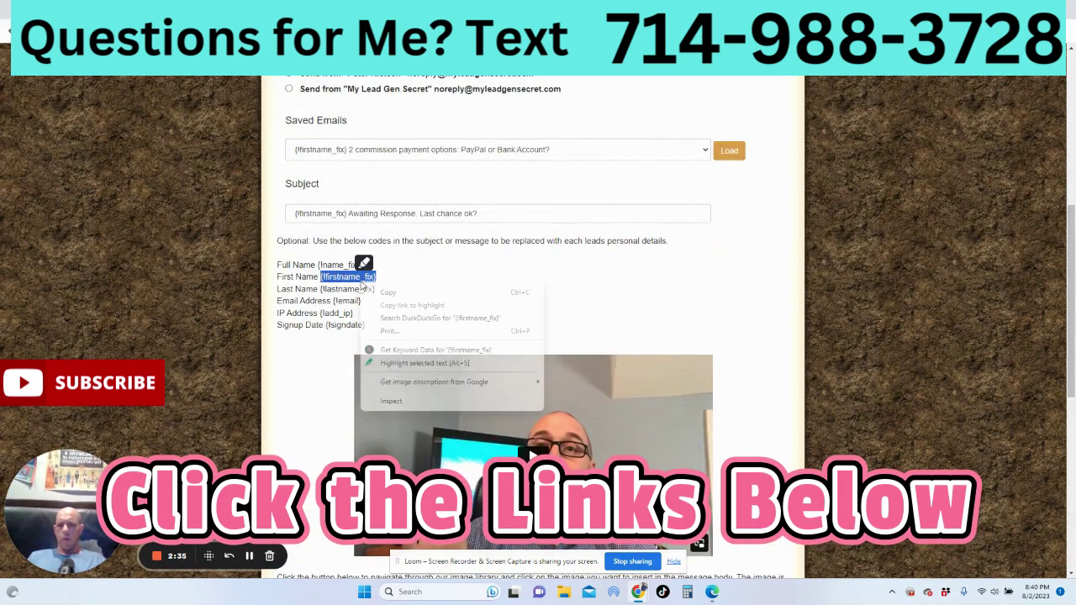
pyautogui.click(404, 297)
pyautogui.moveTo(1071, 313); pyautogui.dragTo(1071, 473)
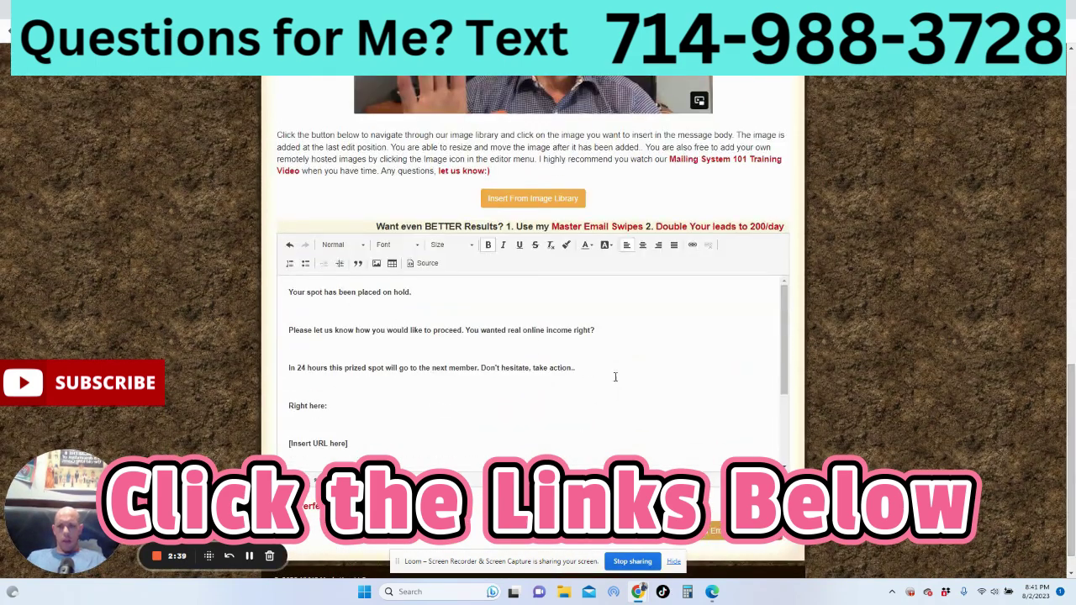
pyautogui.click(288, 292)
pyautogui.press('Return')
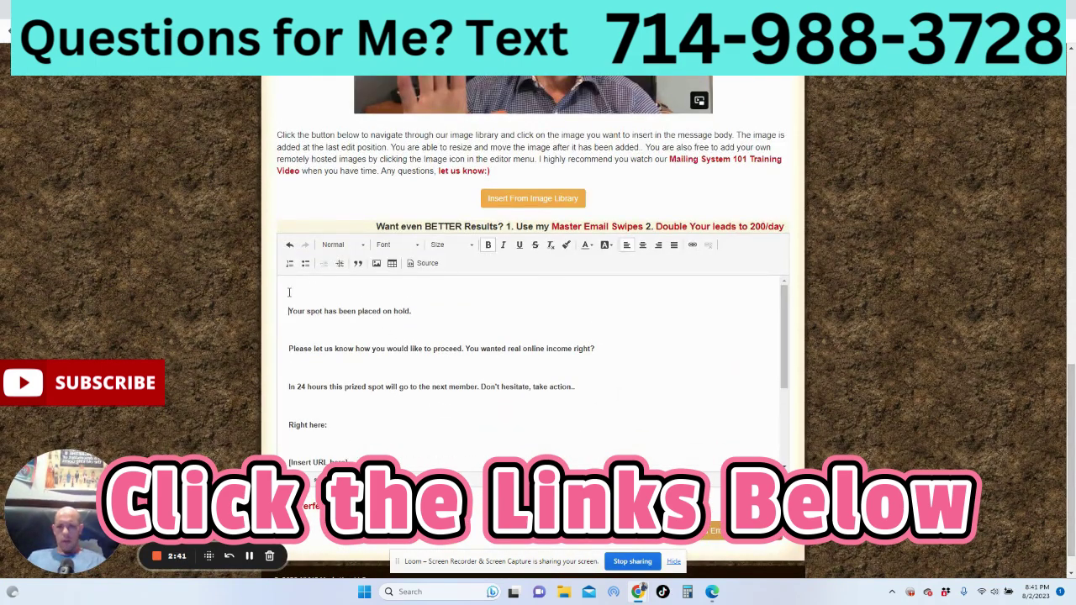
pyautogui.hotkey('ctrl', 'v')
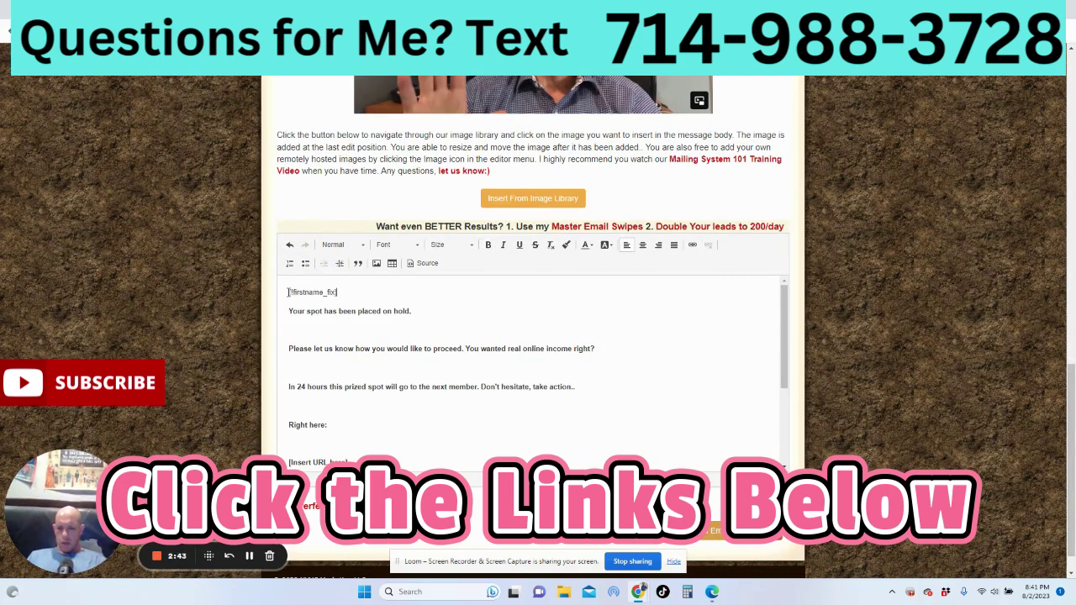
pyautogui.press('Return')
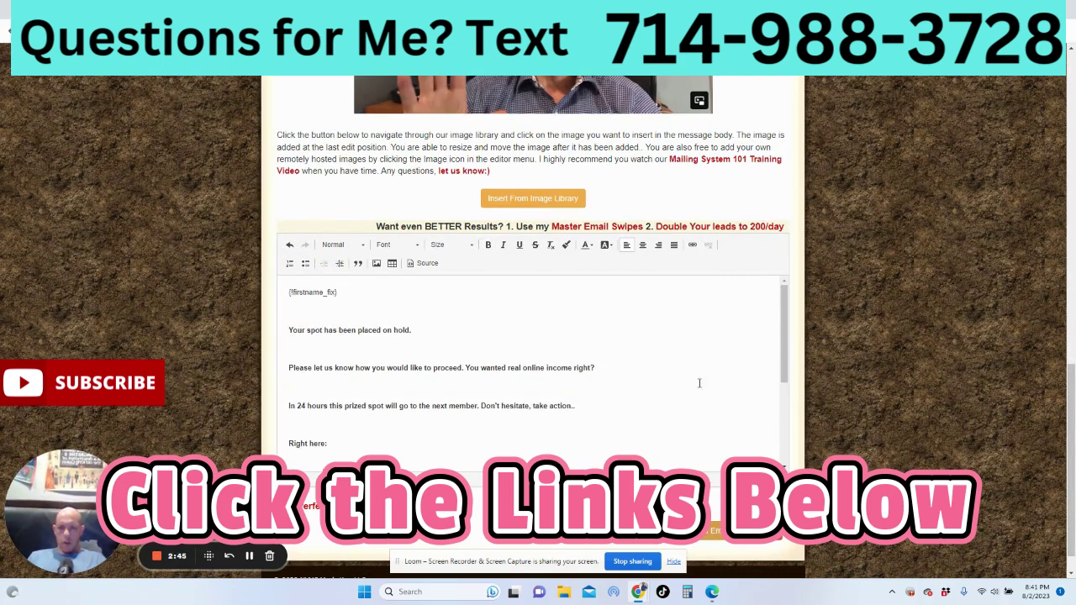
pyautogui.moveTo(785, 348); pyautogui.dragTo(785, 395)
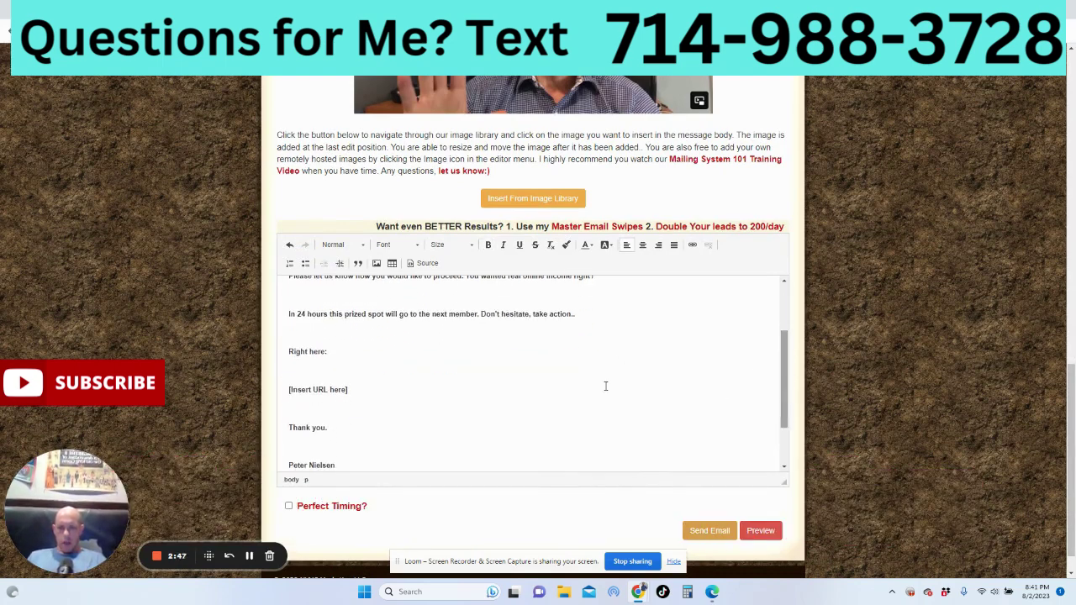
# Replace the [Insert URL here] placeholder with 'LEARN MORE NOW!'.
pyautogui.moveTo(286, 390); pyautogui.dragTo(363, 393)
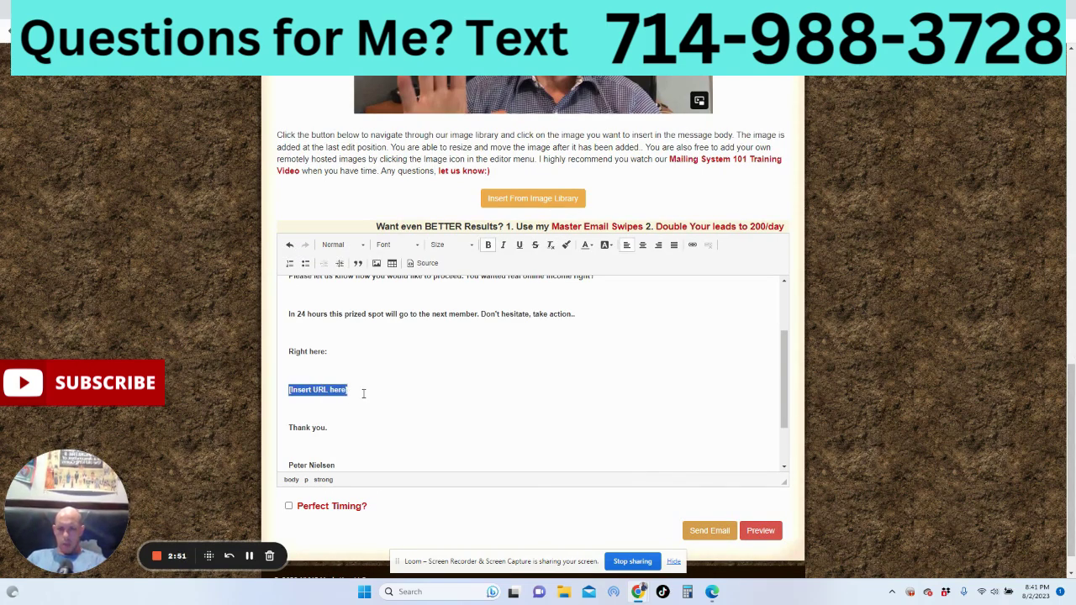
pyautogui.write('LEARN MORE NO')
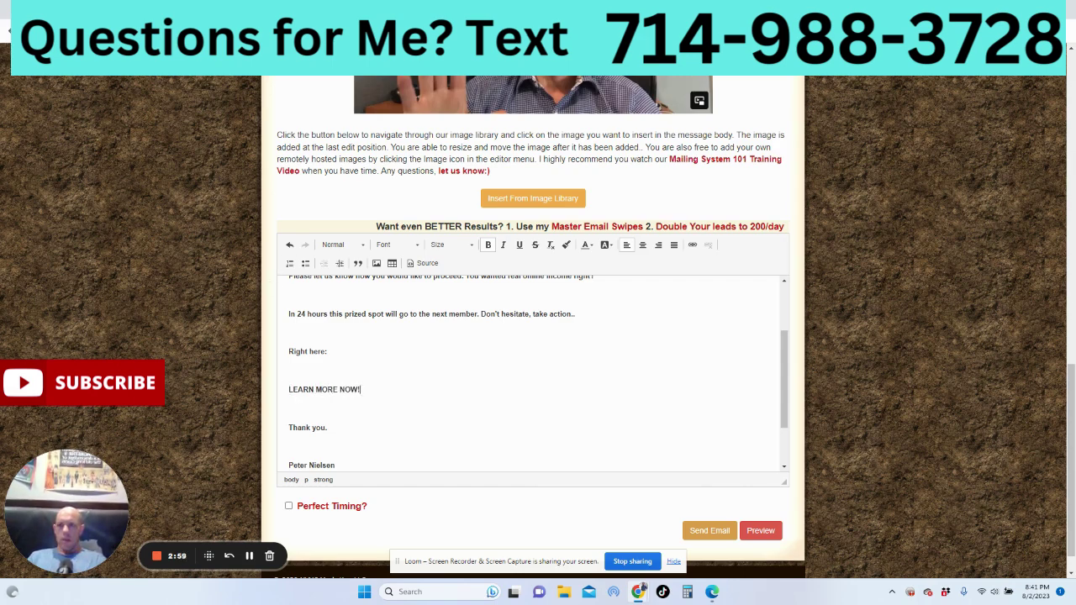
pyautogui.write('W!')
# Copy the Sales Page affiliate URL again and select the LEARN MORE NOW! line.
pyautogui.hotkey('ctrl', 'Tab')
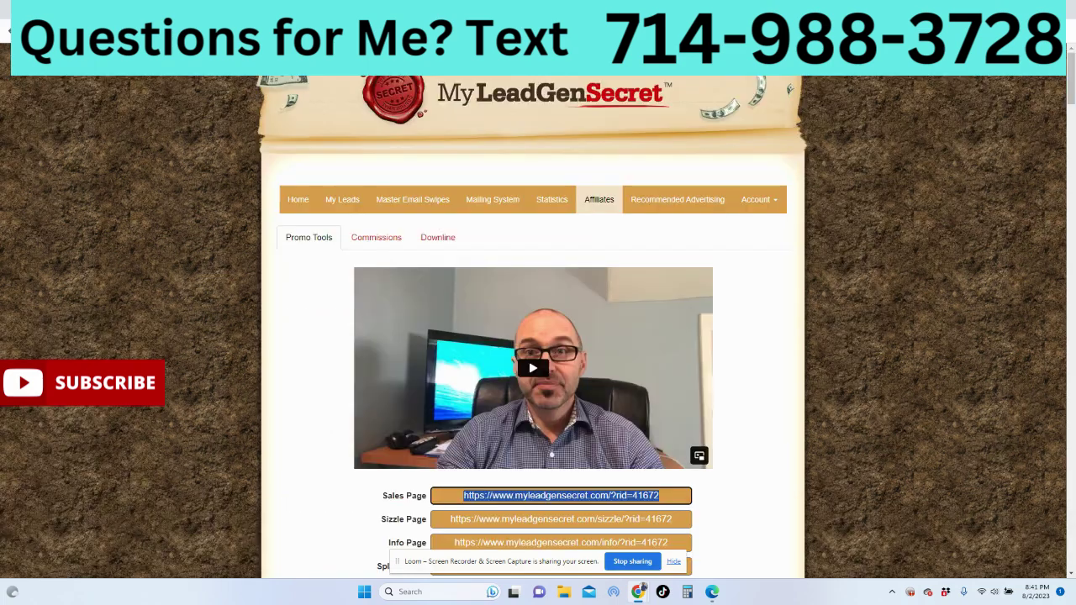
pyautogui.rightClick(536, 493)
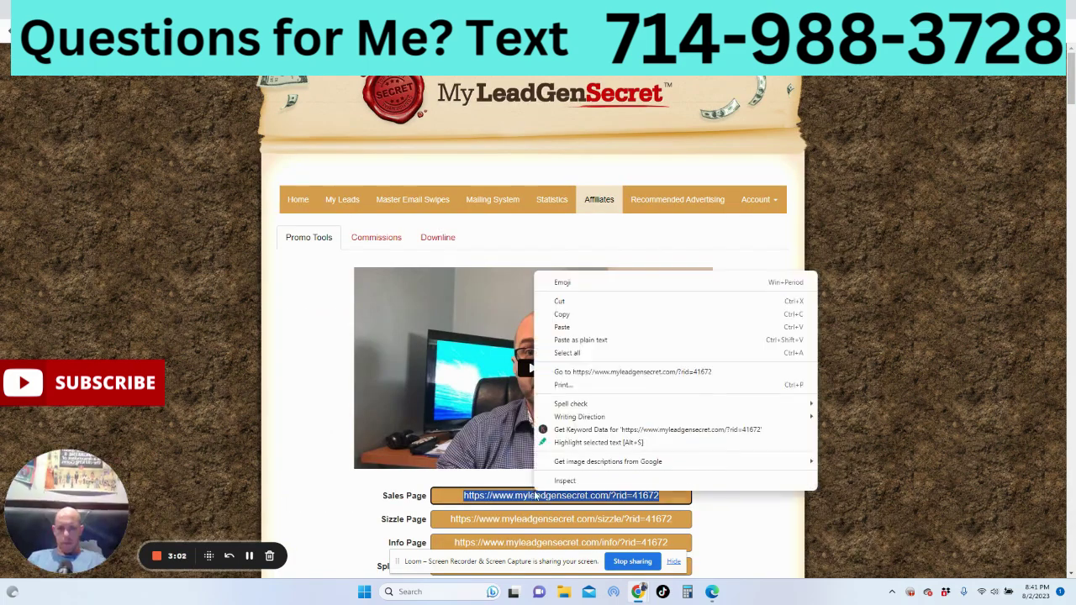
pyautogui.click(577, 315)
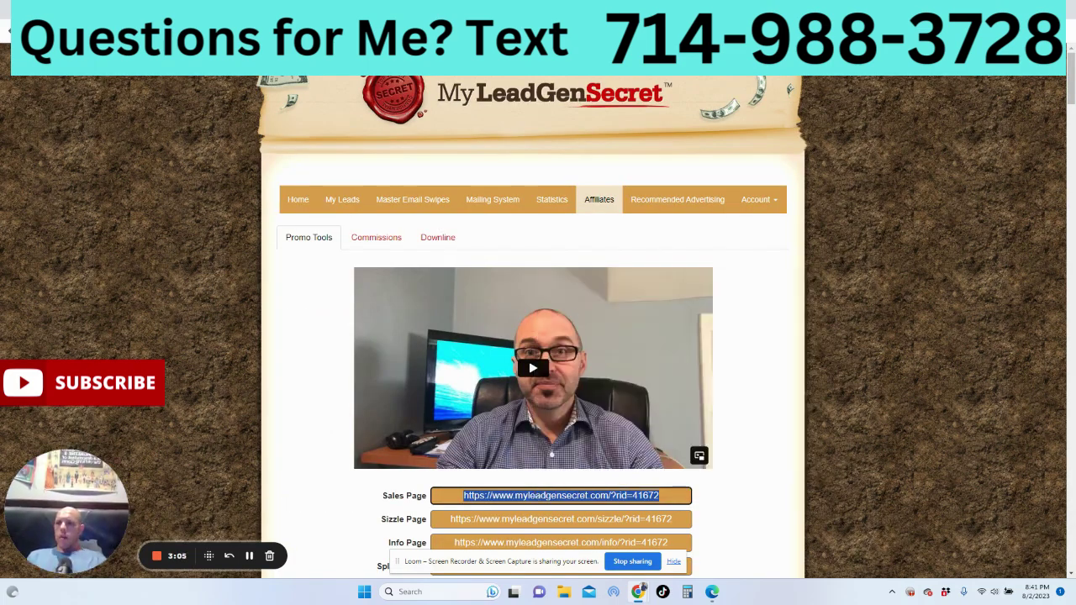
pyautogui.hotkey('ctrl', 'shift', 'Tab')
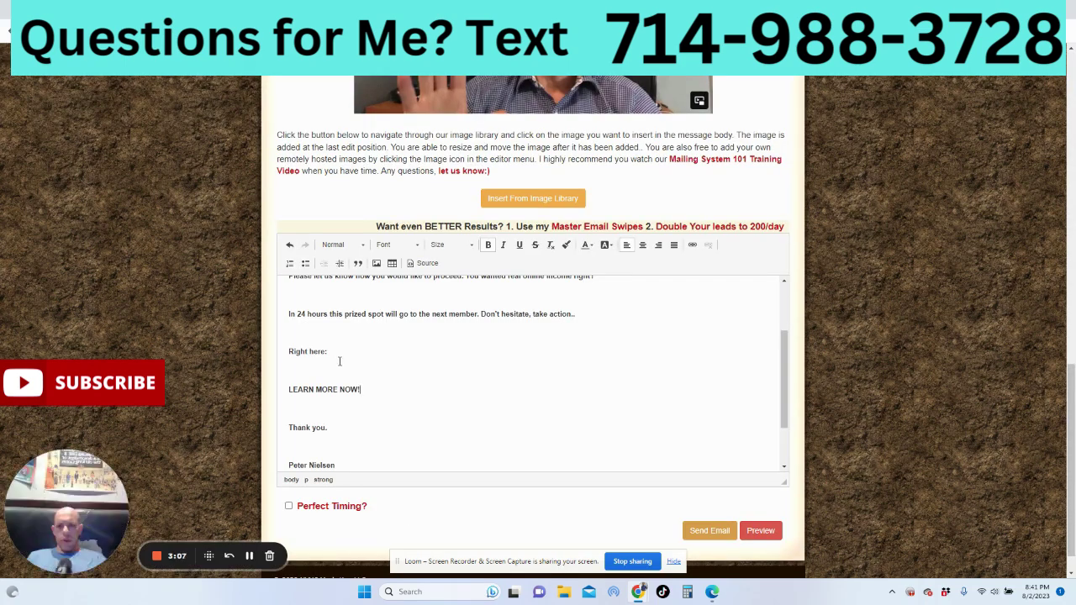
pyautogui.moveTo(289, 389); pyautogui.dragTo(367, 389)
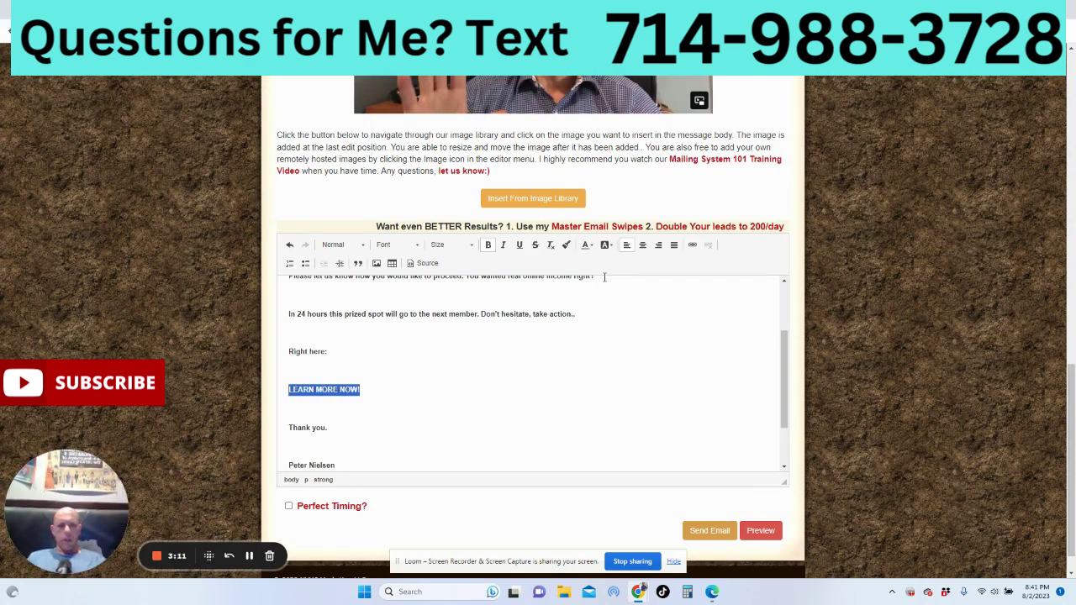
# Link LEARN MORE NOW! to the pasted Sales Page URL and enable Perfect Timing.
pyautogui.click(692, 244)
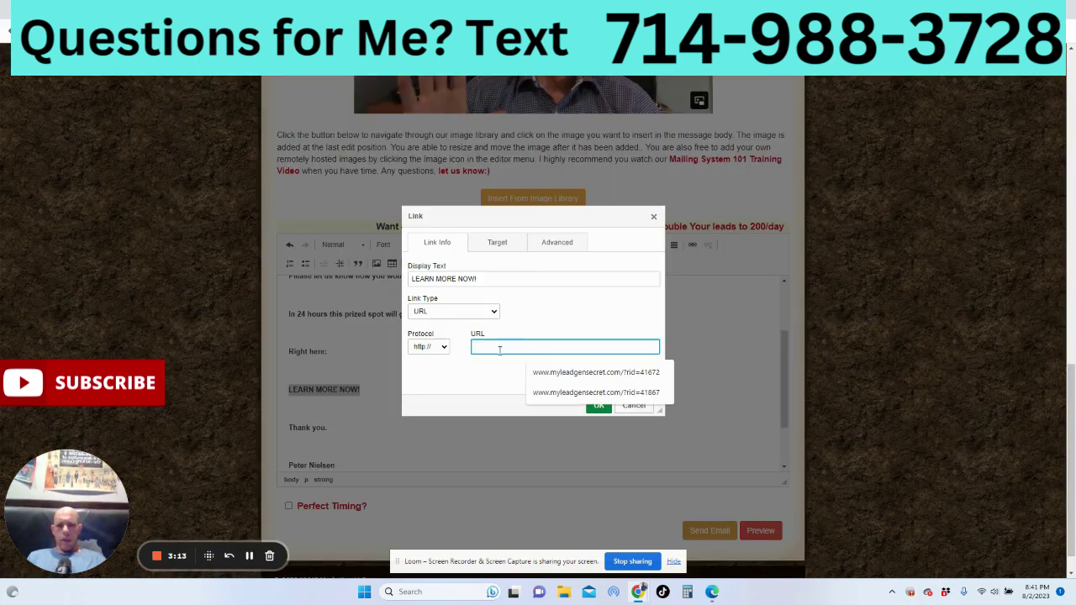
pyautogui.rightClick(500, 350)
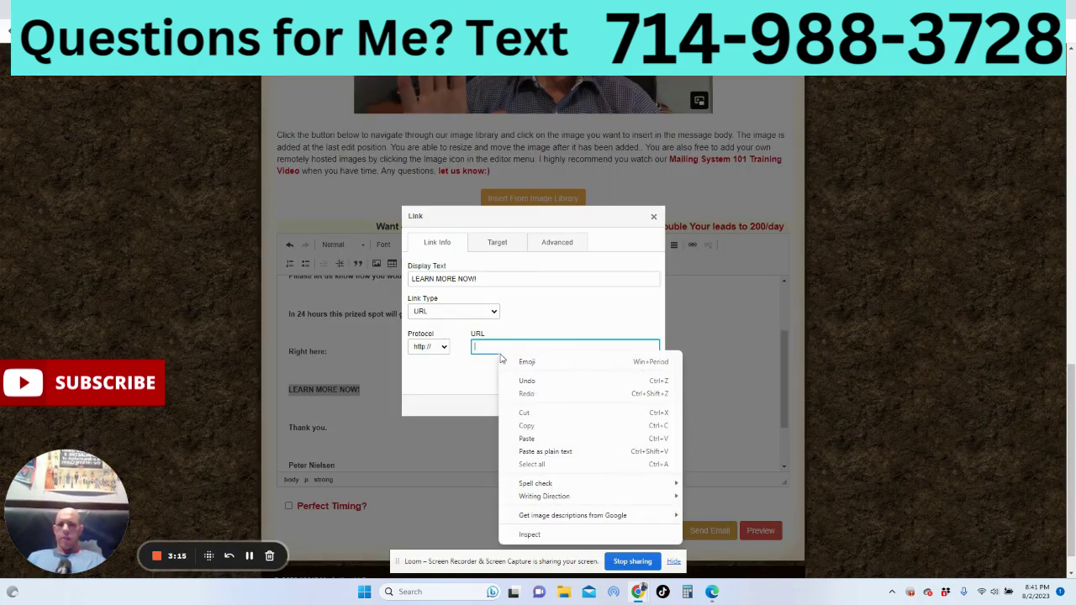
pyautogui.click(536, 438)
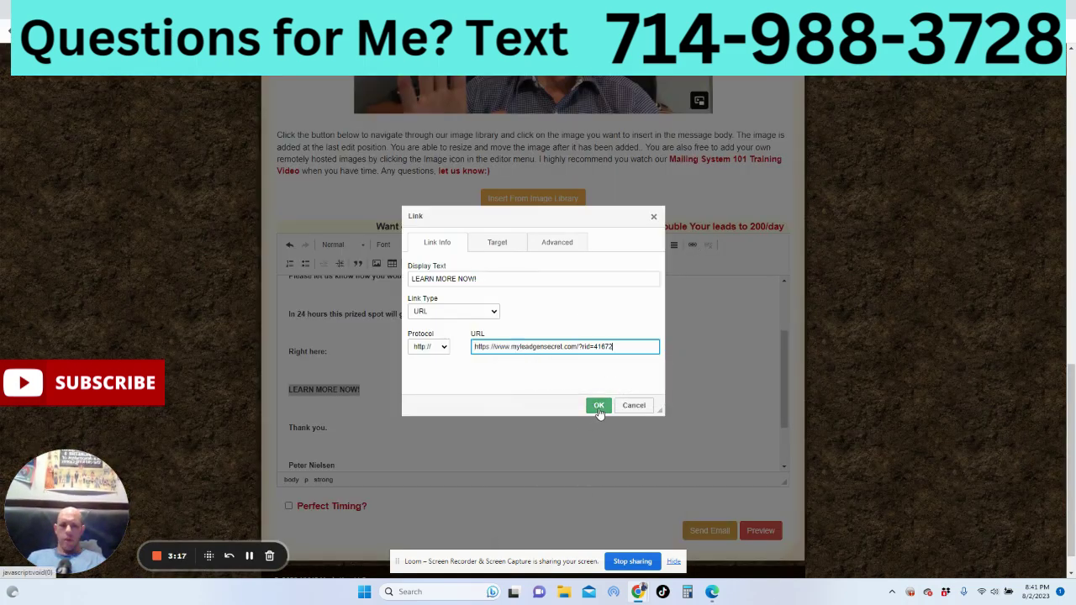
pyautogui.click(598, 407)
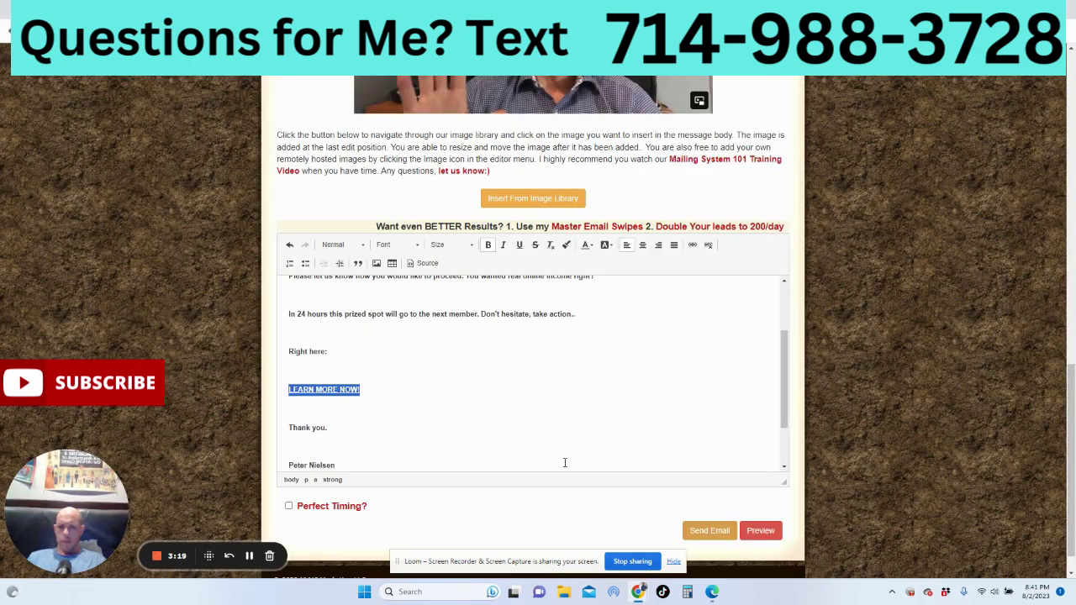
pyautogui.click(288, 506)
pyautogui.moveTo(782, 387); pyautogui.dragTo(781, 333)
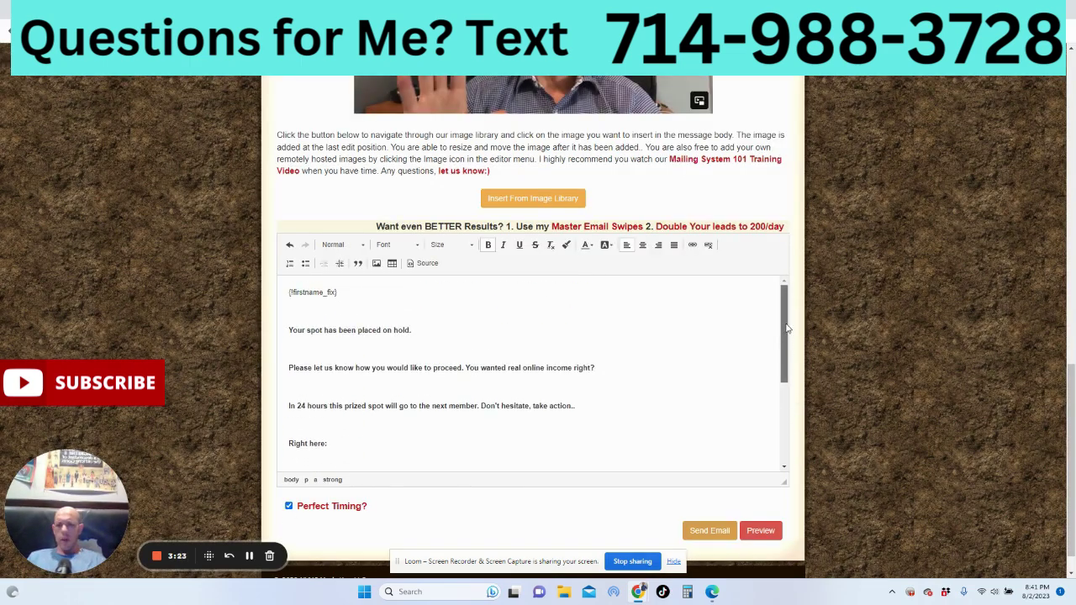
pyautogui.click(759, 532)
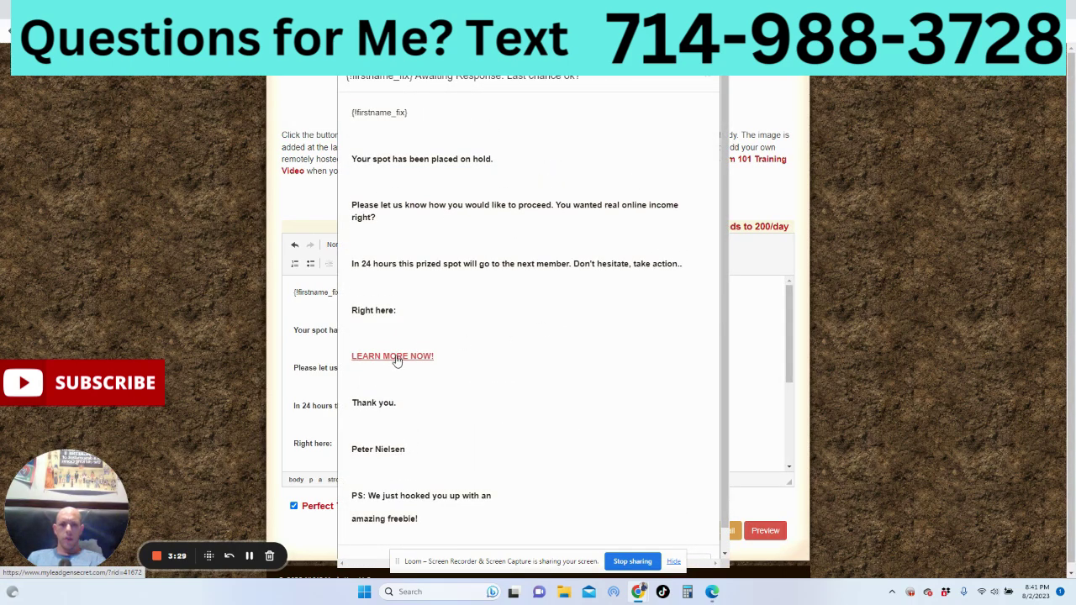
pyautogui.click(397, 357)
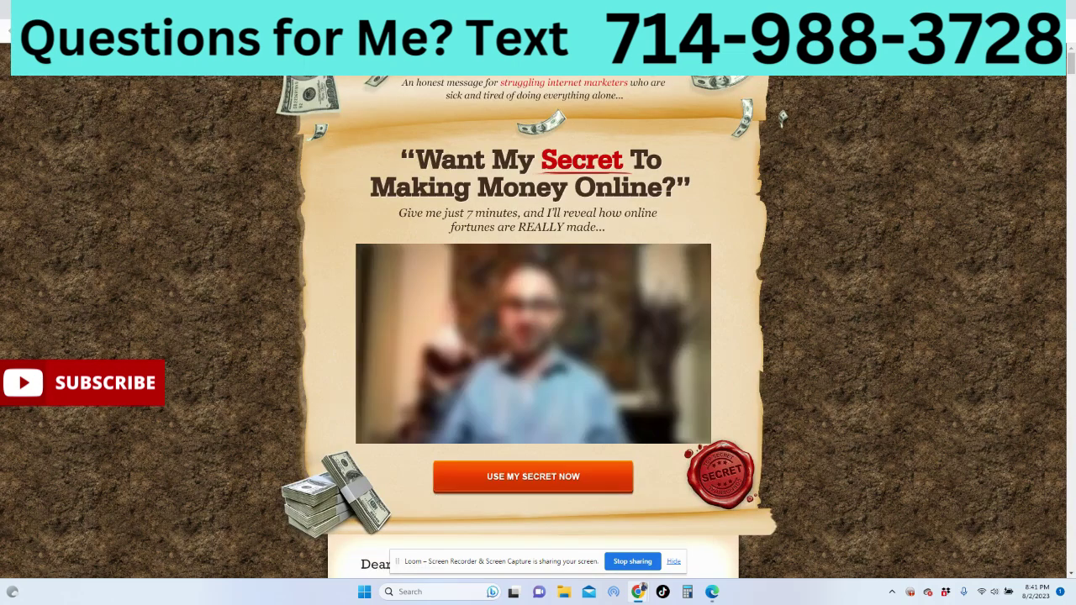
pyautogui.hotkey('ctrl', 'w')
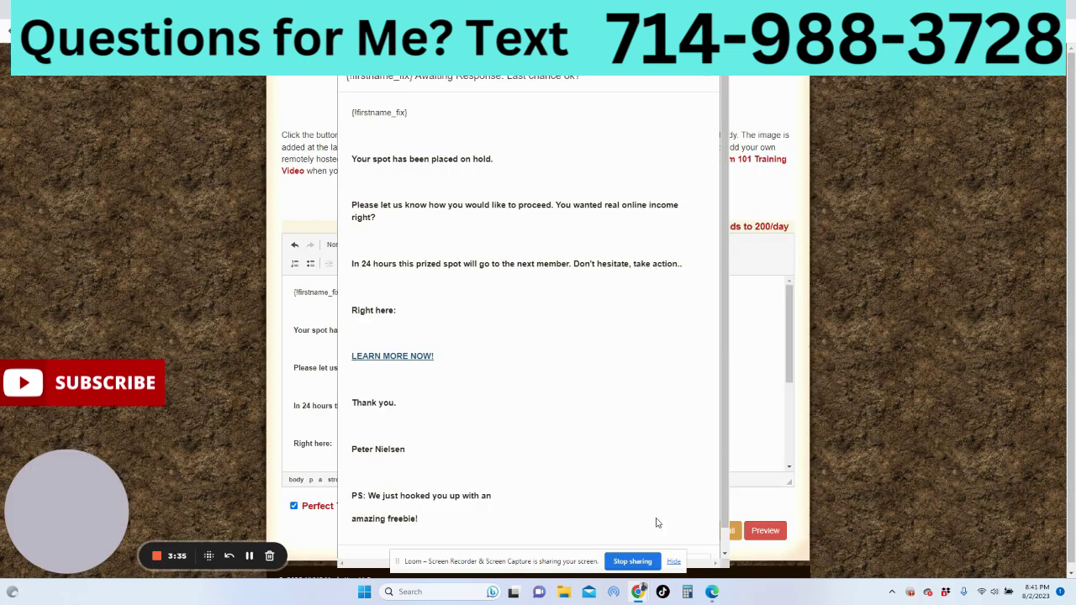
pyautogui.moveTo(723, 517); pyautogui.dragTo(730, 544)
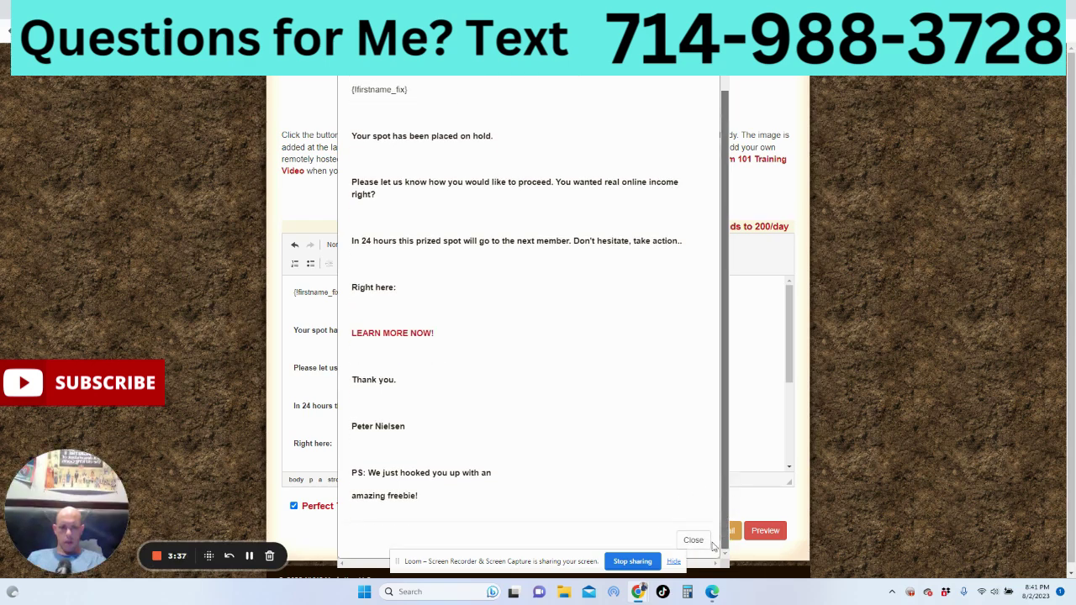
pyautogui.click(692, 540)
pyautogui.scroll(-1, 1072, 430)
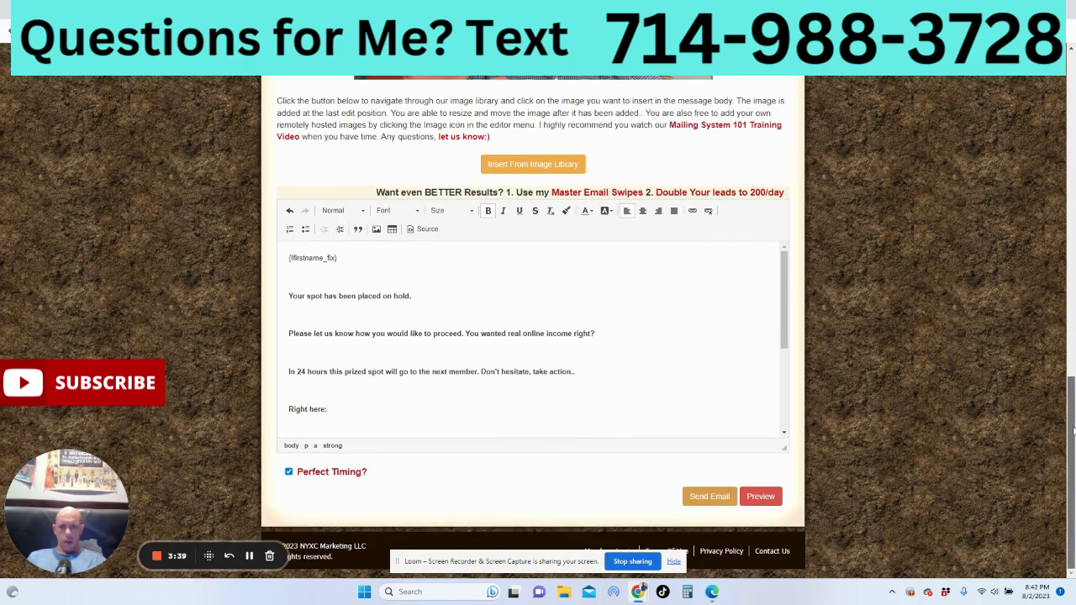
pyautogui.moveTo(783, 300); pyautogui.dragTo(803, 277)
pyautogui.moveTo(1071, 387); pyautogui.dragTo(1058, 82)
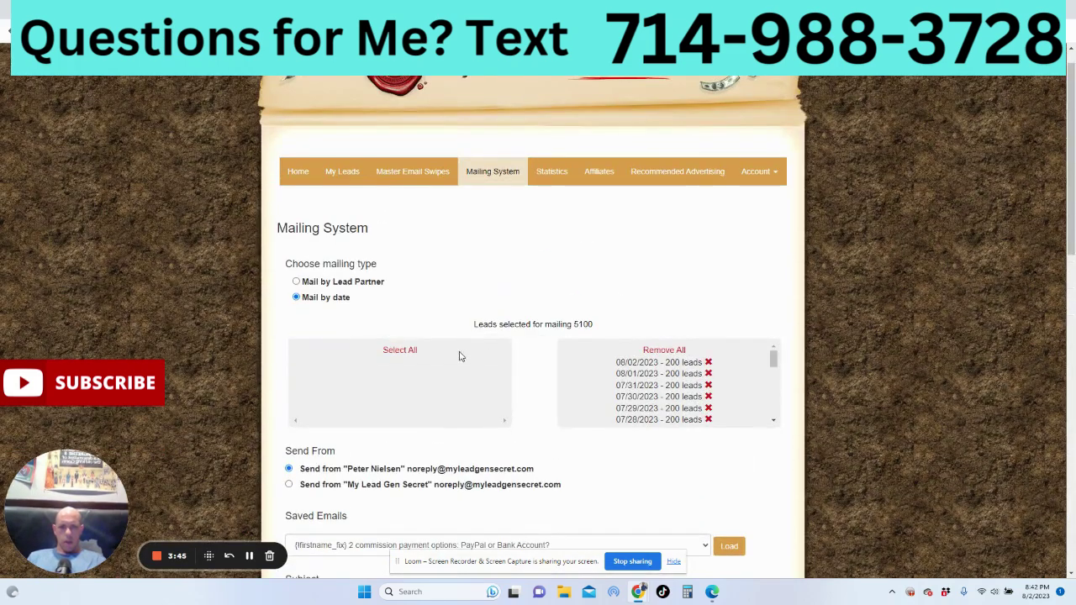
pyautogui.click(392, 352)
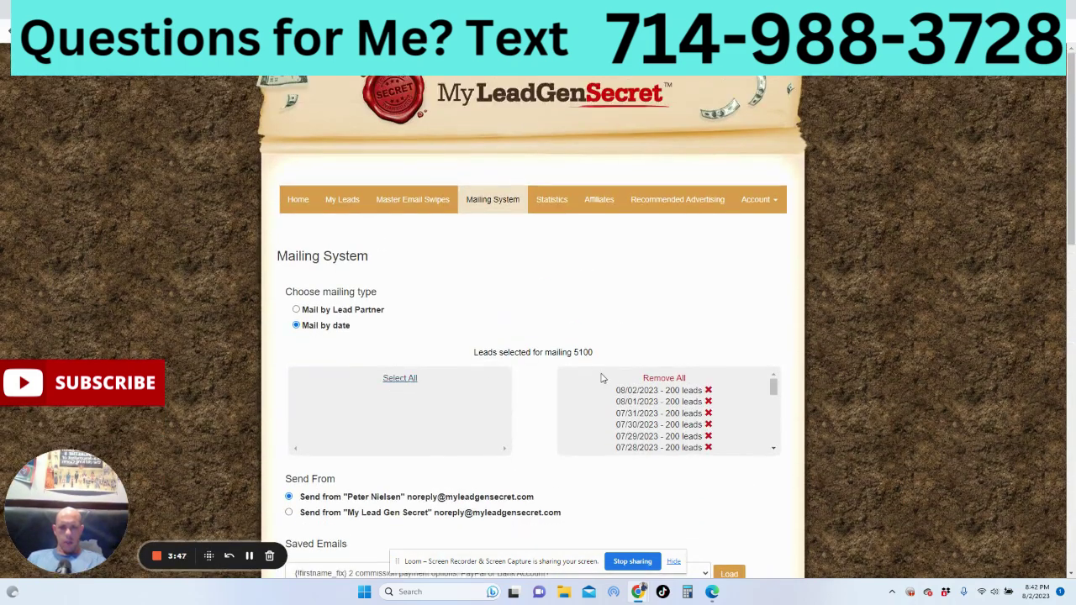
pyautogui.moveTo(1072, 206); pyautogui.dragTo(1072, 514)
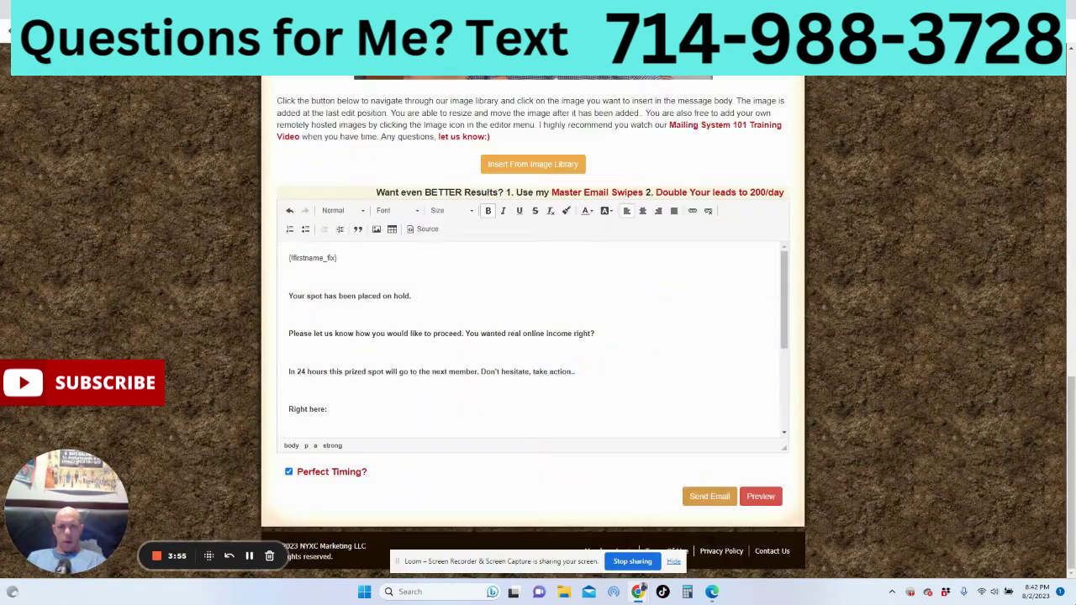
# Send the email to the selected leads, queuing it with about 23 hours until the next mailing.
pyautogui.click(705, 496)
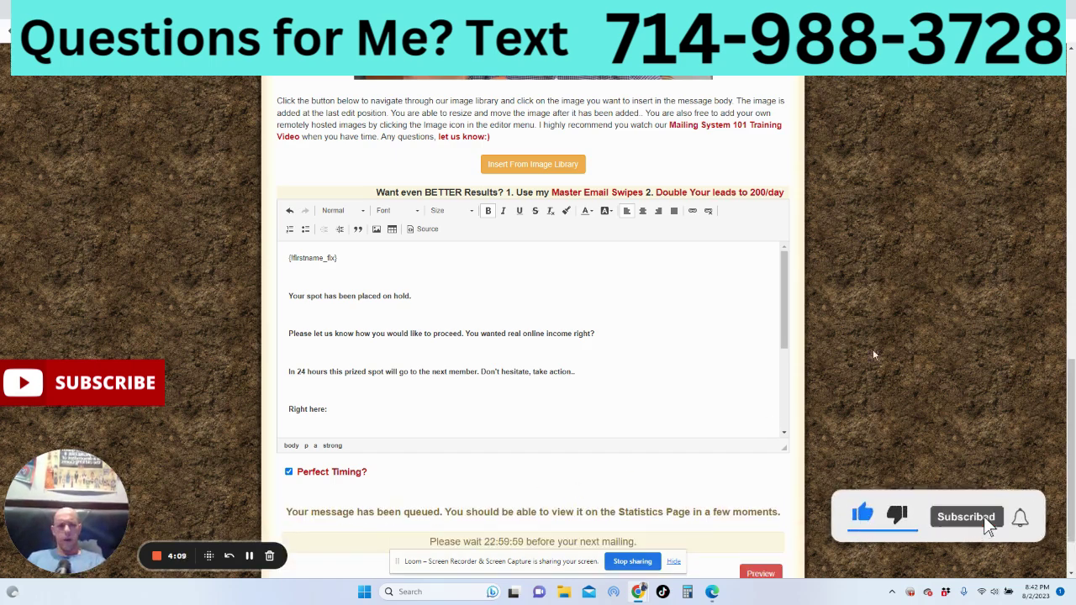
pyautogui.scroll(-1, 1067, 477)
pyautogui.scroll(1, 1067, 477)
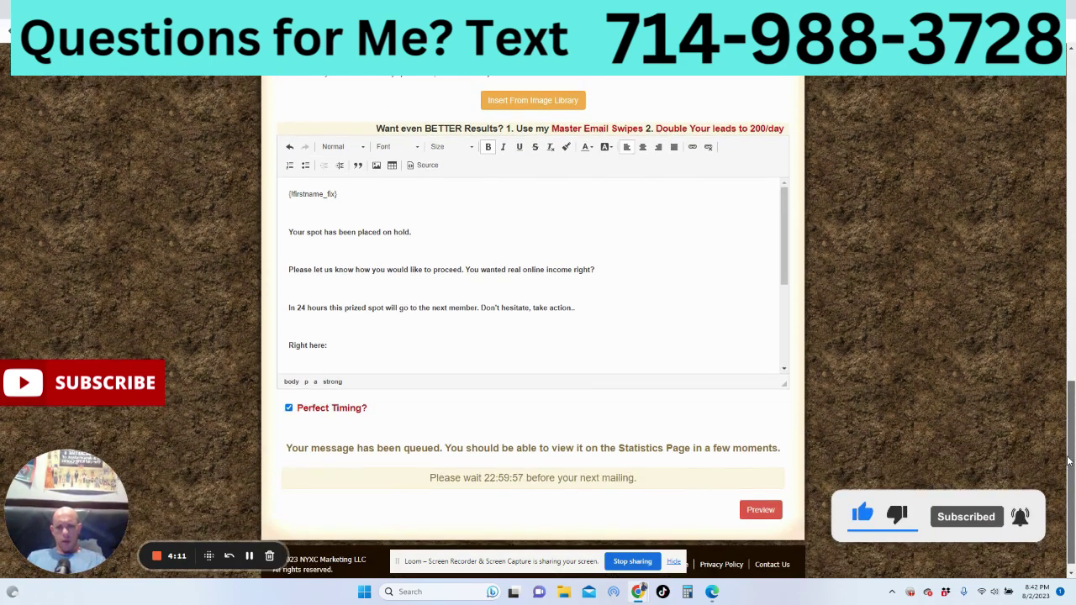